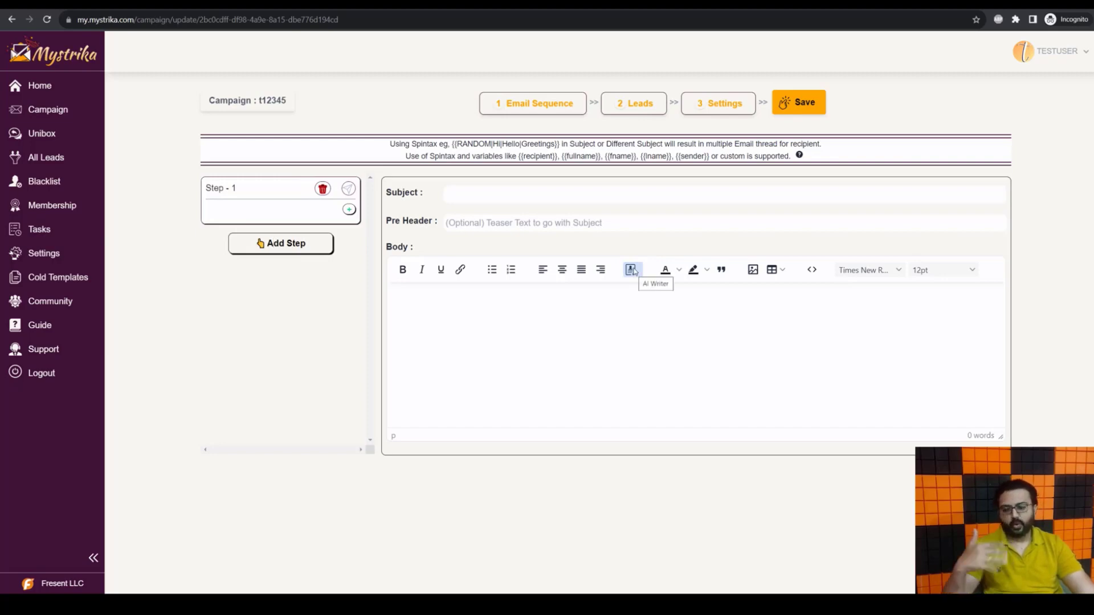
Open AI Writer, note its missing OpenAI API key warning, and dismiss the dialog.
click(632, 270)
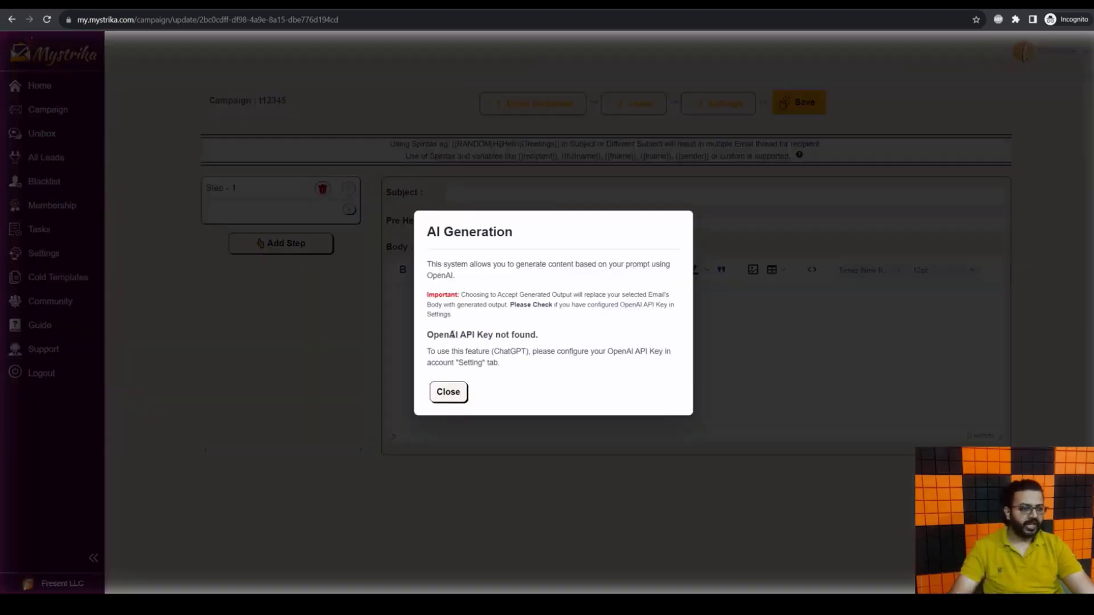
drag(434, 335, 546, 337)
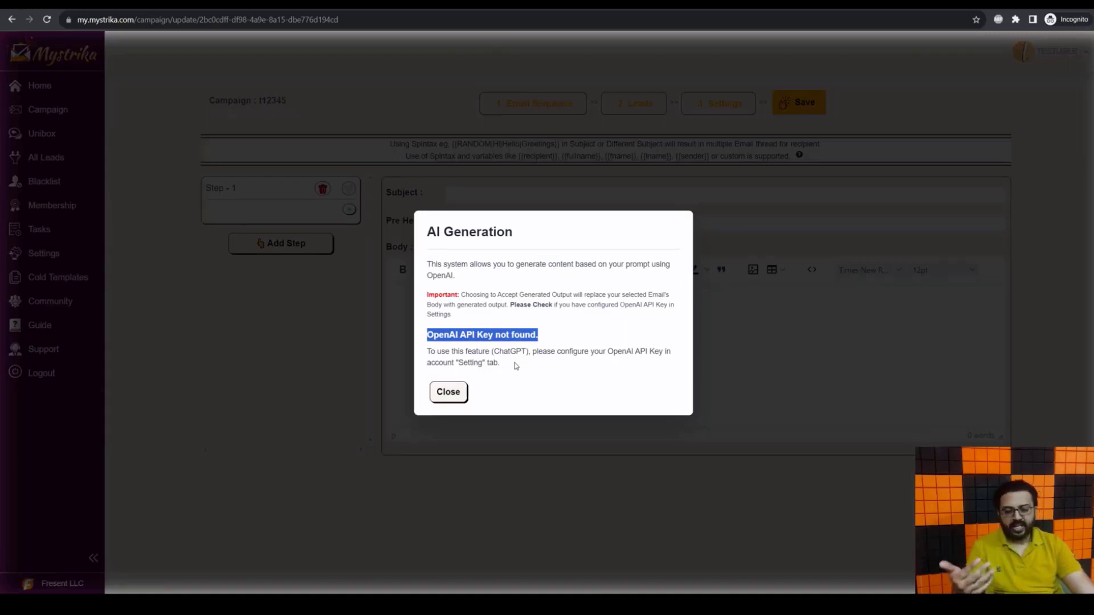
click(461, 399)
Find the Update OpenAI API Key (Beta) section in a Settings tab, then return to campaign t12345.
right_click(54, 253)
click(80, 255)
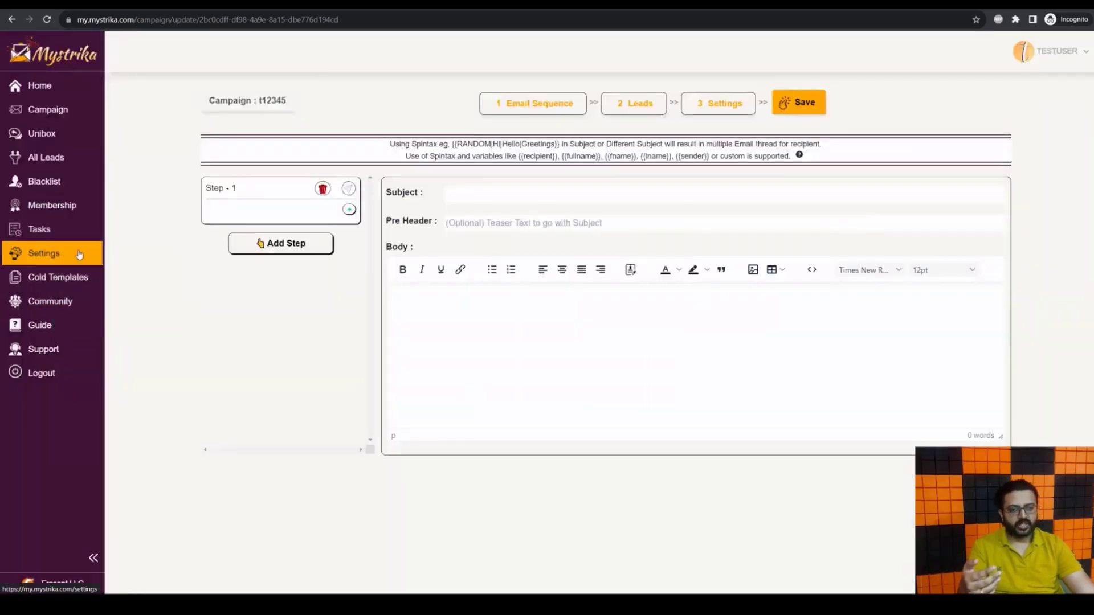
scroll(448, 293, down, 15)
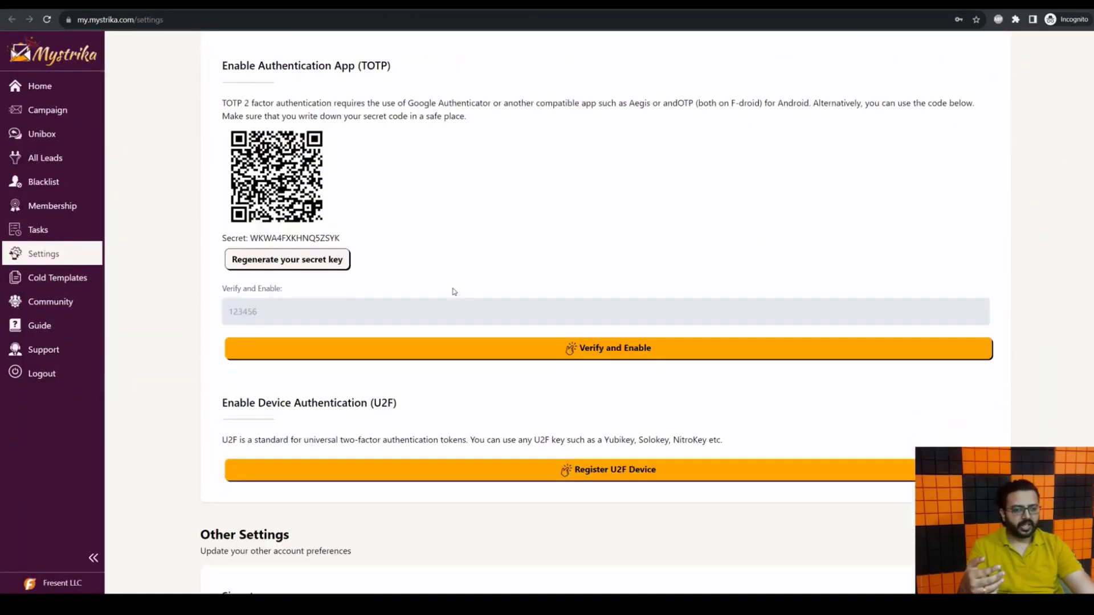
scroll(453, 291, down, 10)
scroll(452, 291, up, 5)
triple_click(442, 233)
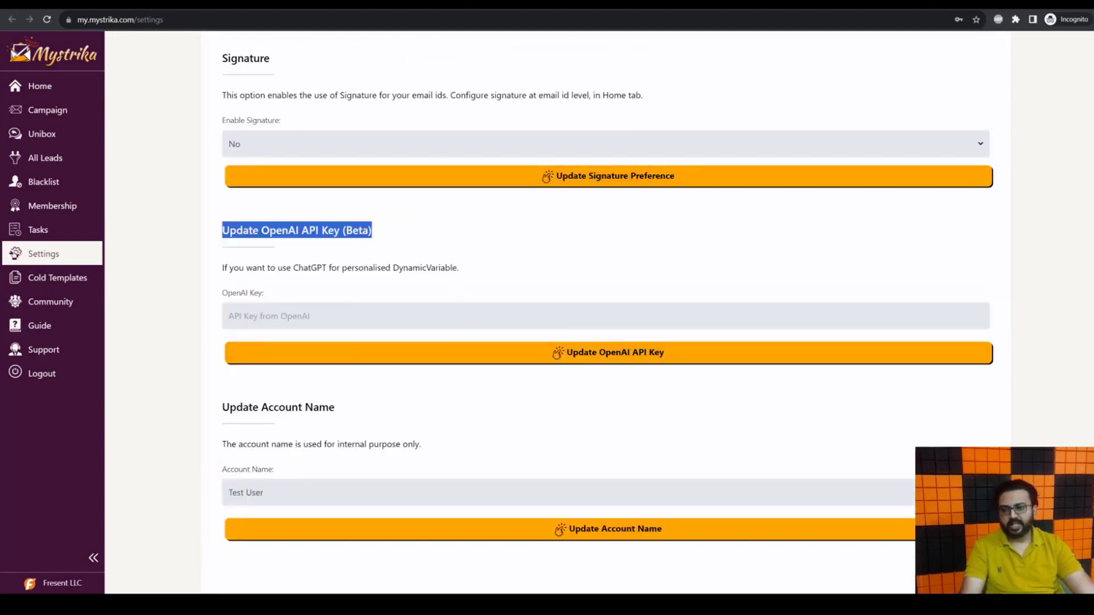
key(alt+Tab)
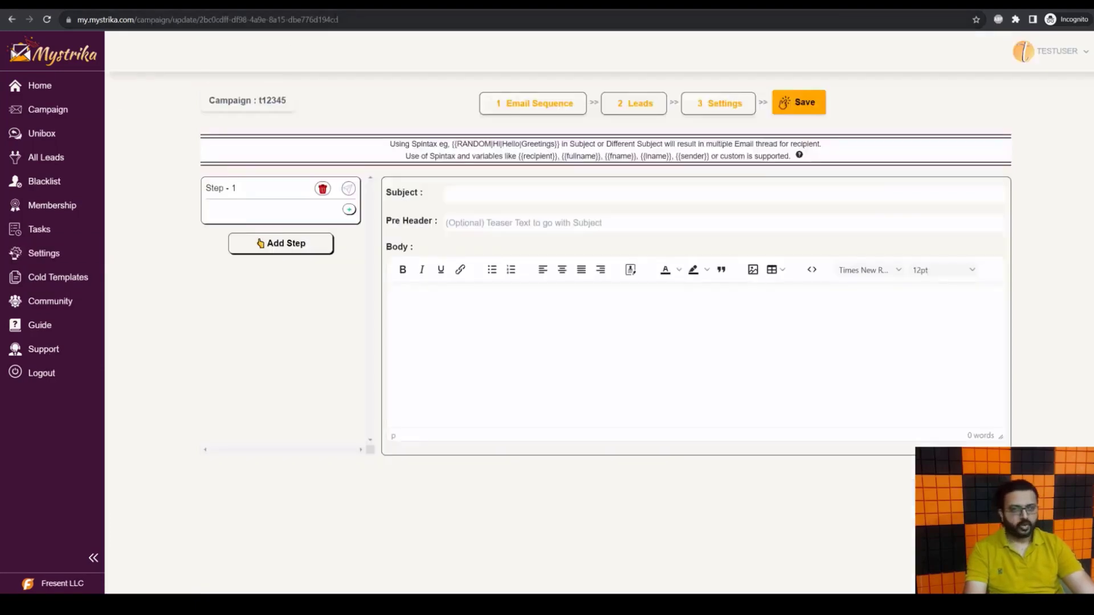
click(176, 19)
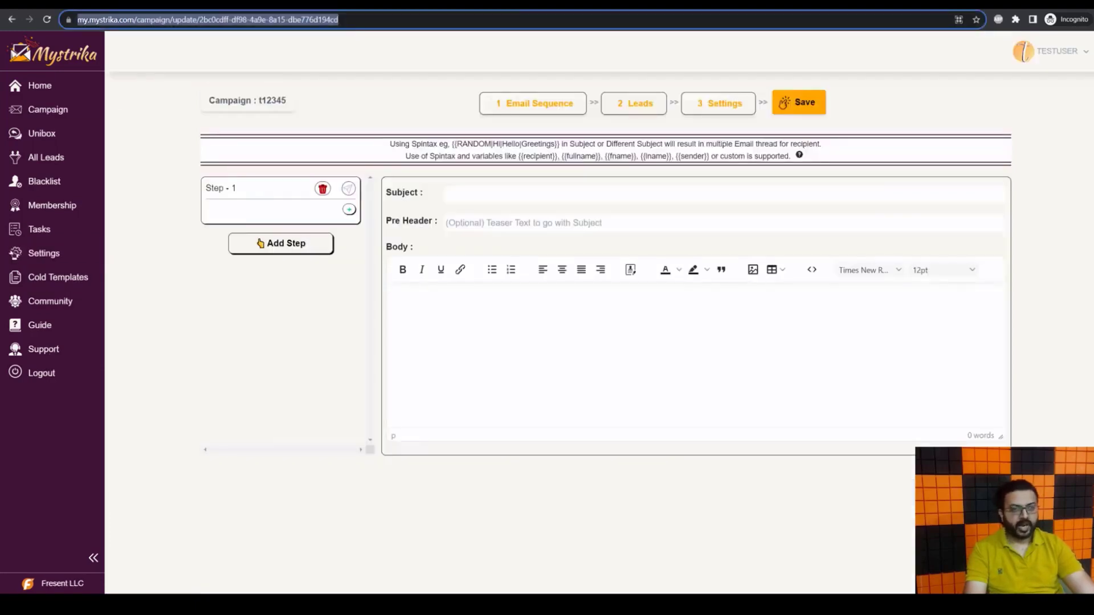
Reload the campaign page and add the first email step to the sequence.
key(Return)
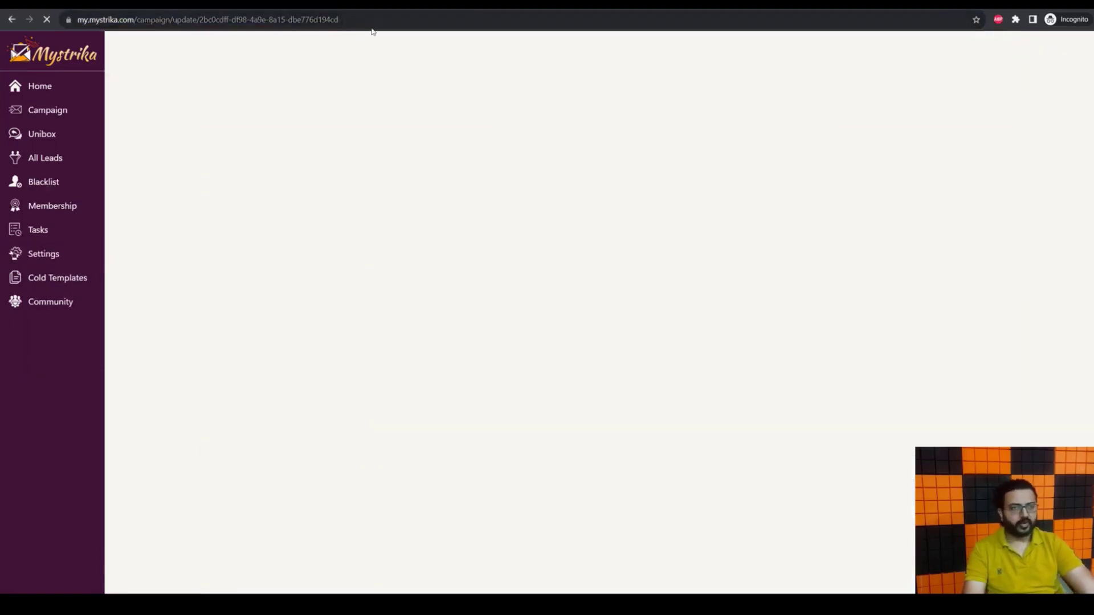
click(282, 191)
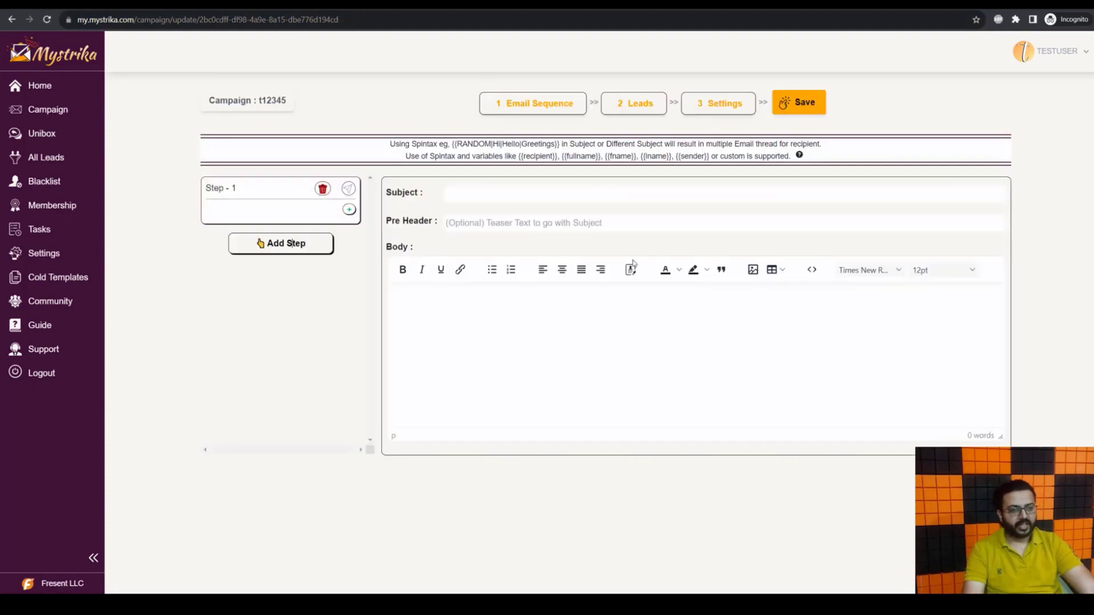
click(631, 270)
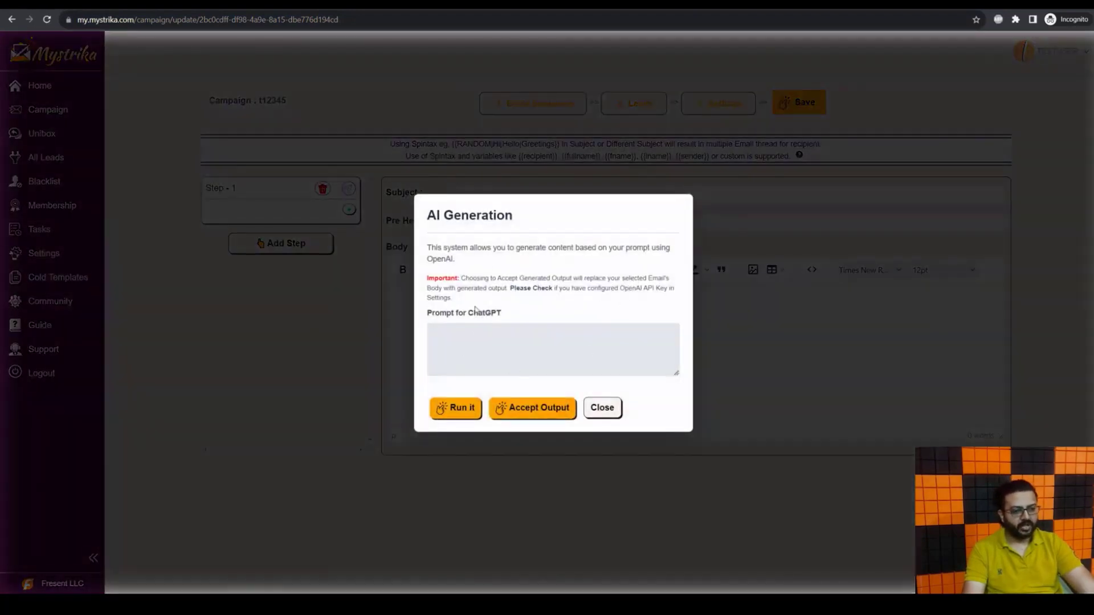
click(602, 407)
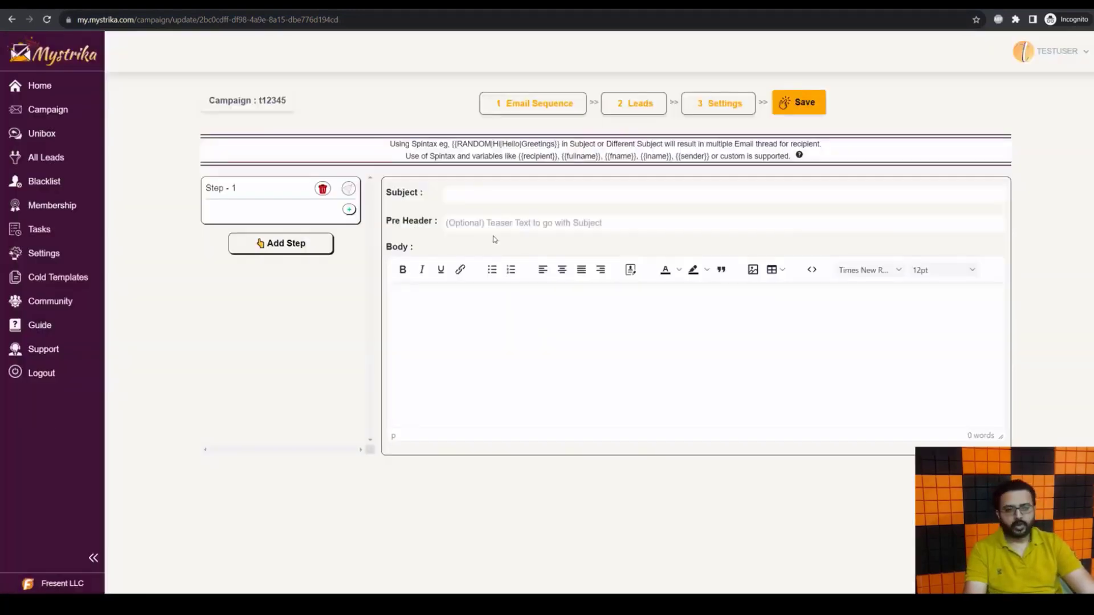
Paste the Spintax cold-email prompt into AI Writer and generate the Mystrika sales email.
click(630, 270)
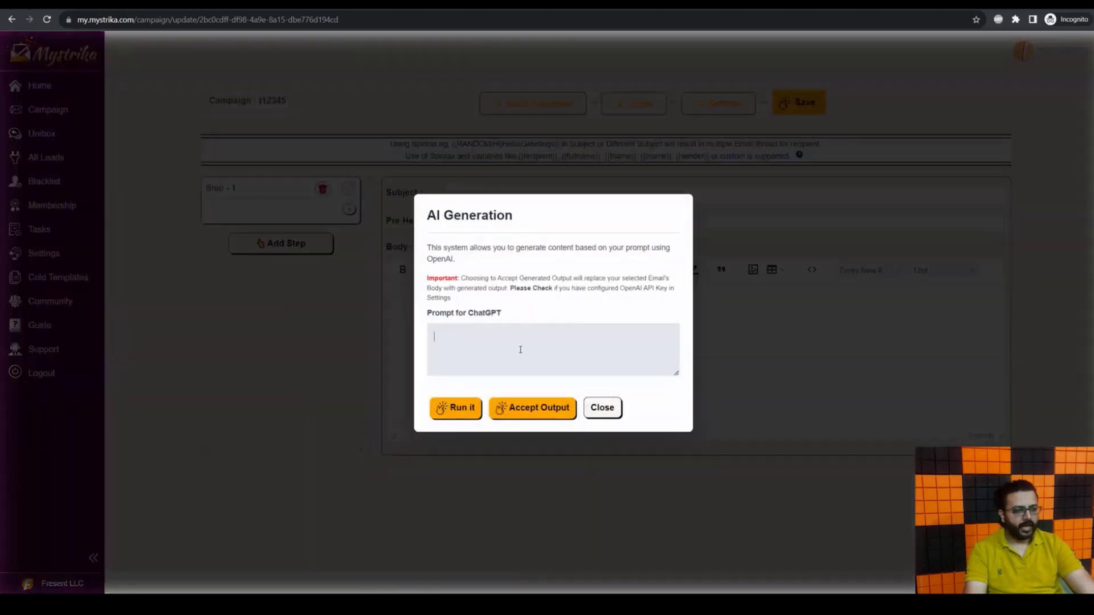
text(Write a Cold Email to make sales pitch for Mystrika (a Cold Email + Warmup tool). Strictly use maximum Spintax in the email. Avoid all spam trigger words.)
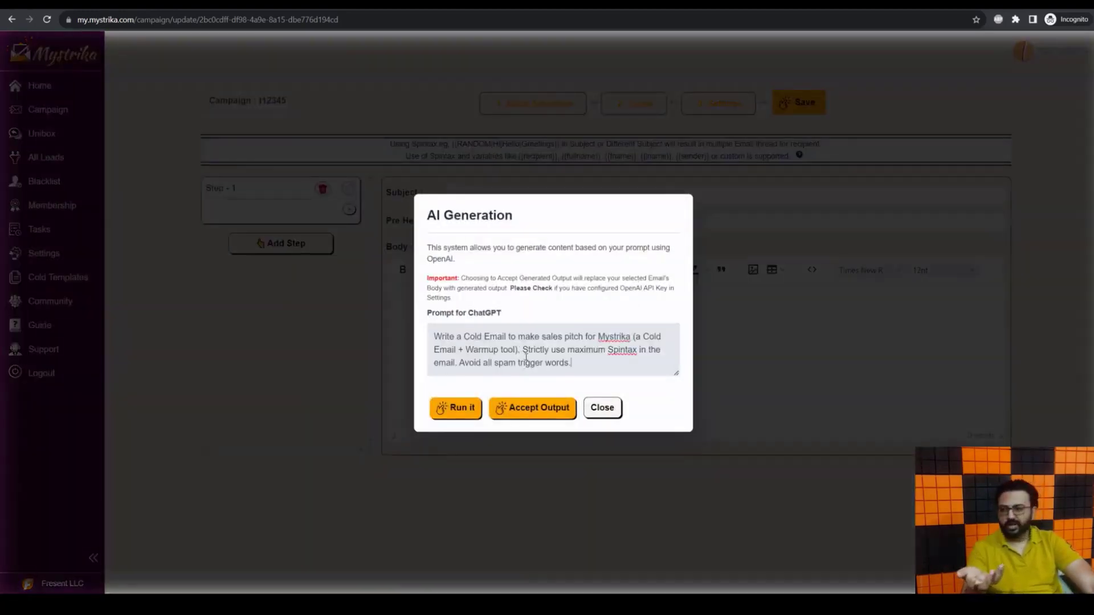
click(464, 408)
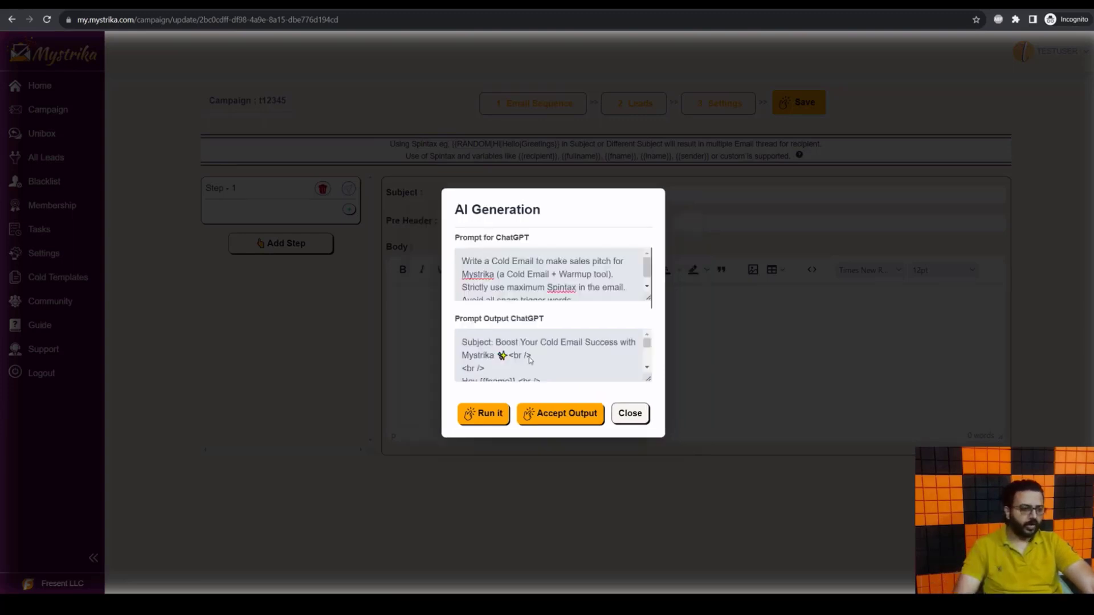
scroll(496, 342, down, 3)
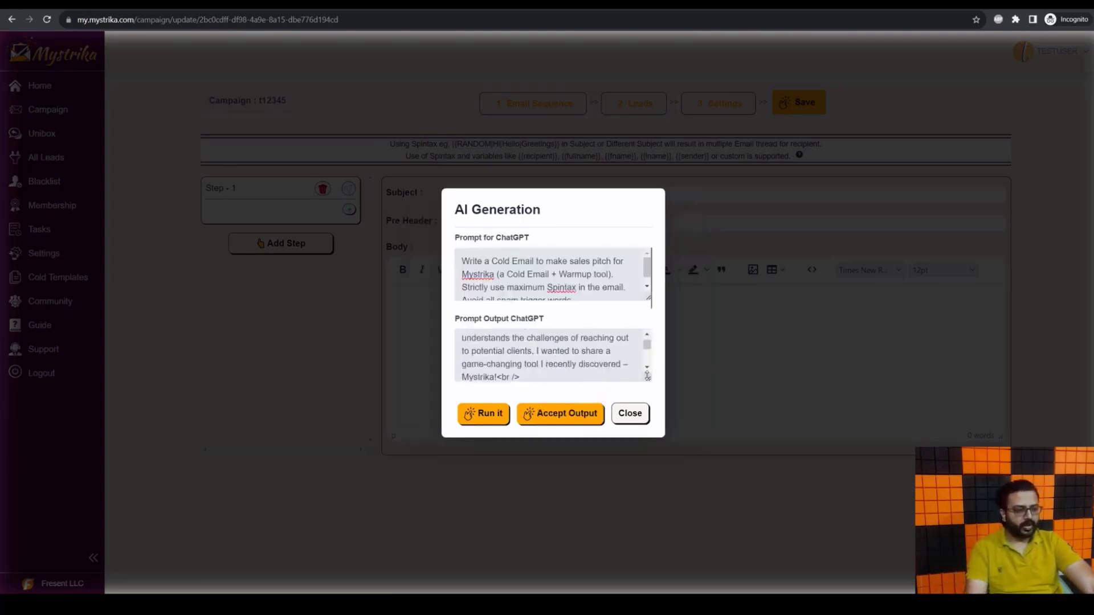
drag(647, 379, 643, 474)
scroll(519, 342, down, 10)
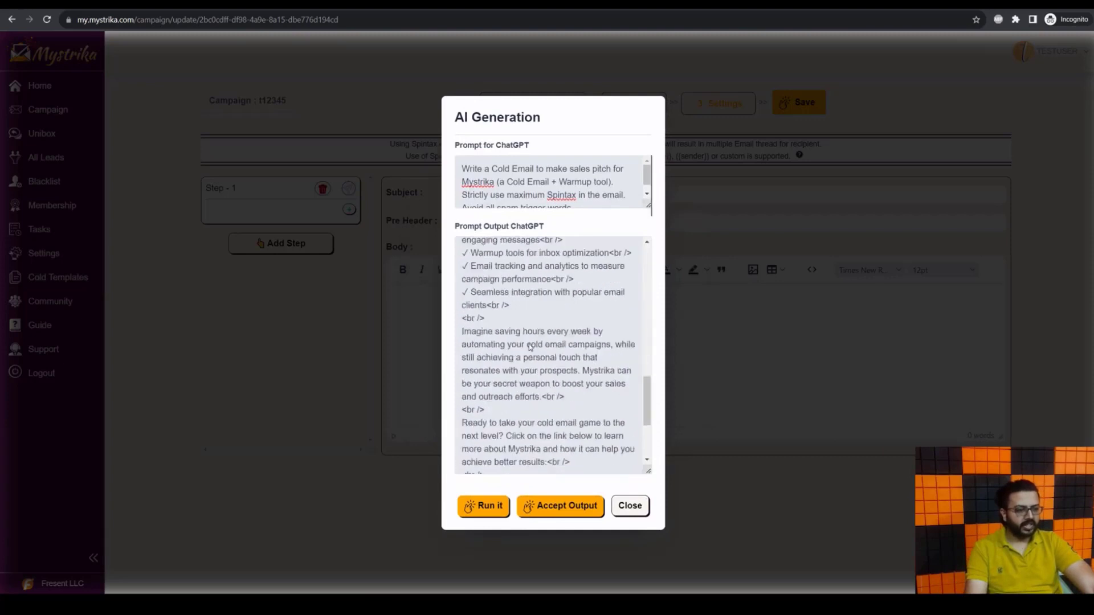
scroll(547, 370, down, 2)
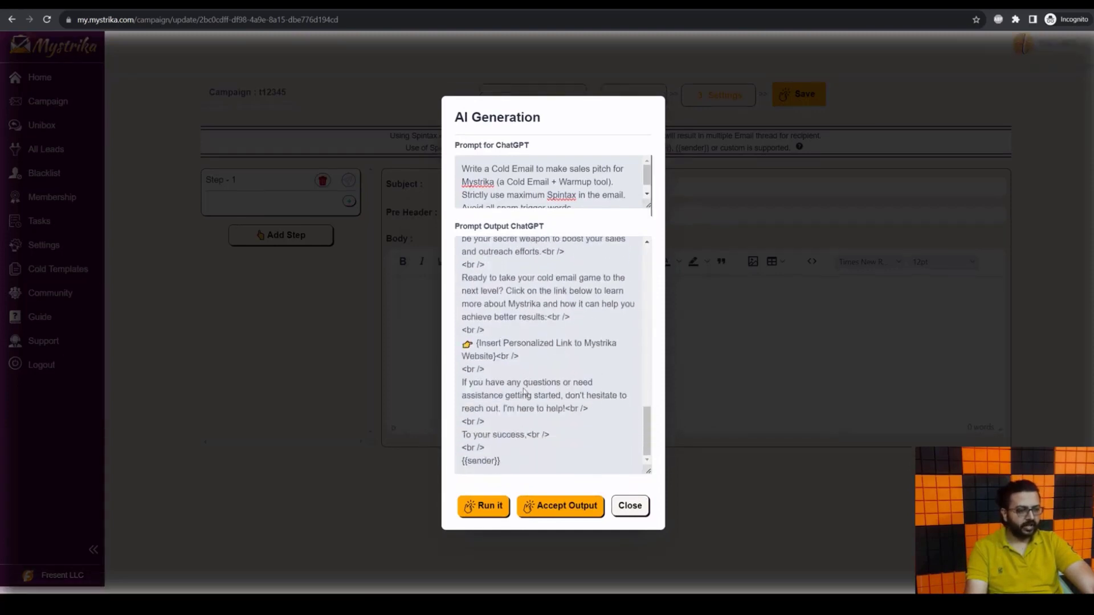
Accept the generated email into Step 1's body and delete its leading Subject line.
click(557, 506)
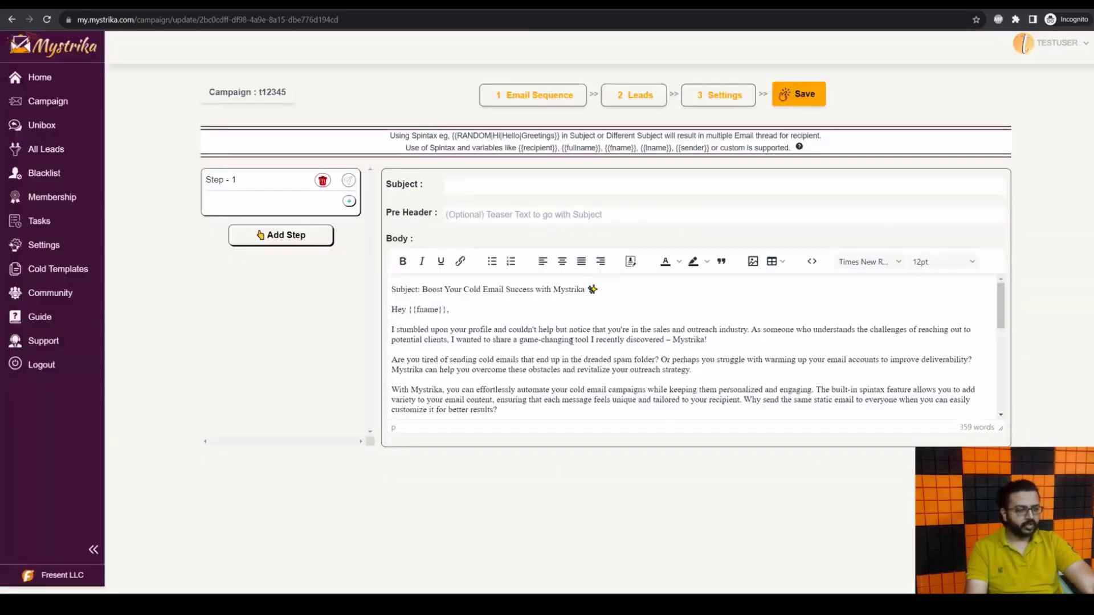
scroll(470, 331, down, 10)
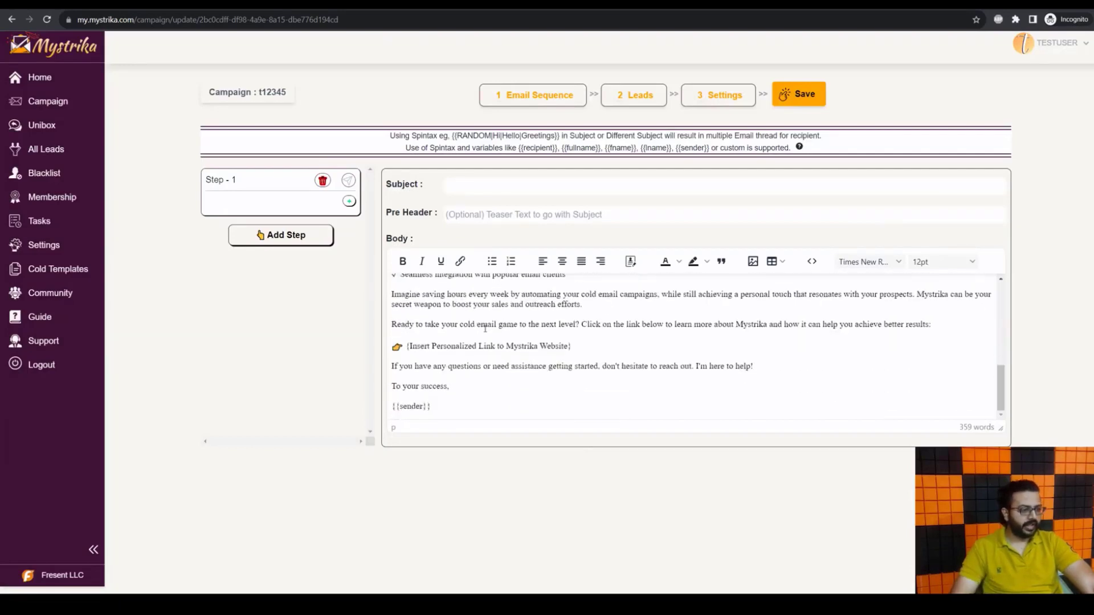
scroll(471, 330, up, 5)
scroll(471, 330, up, 5)
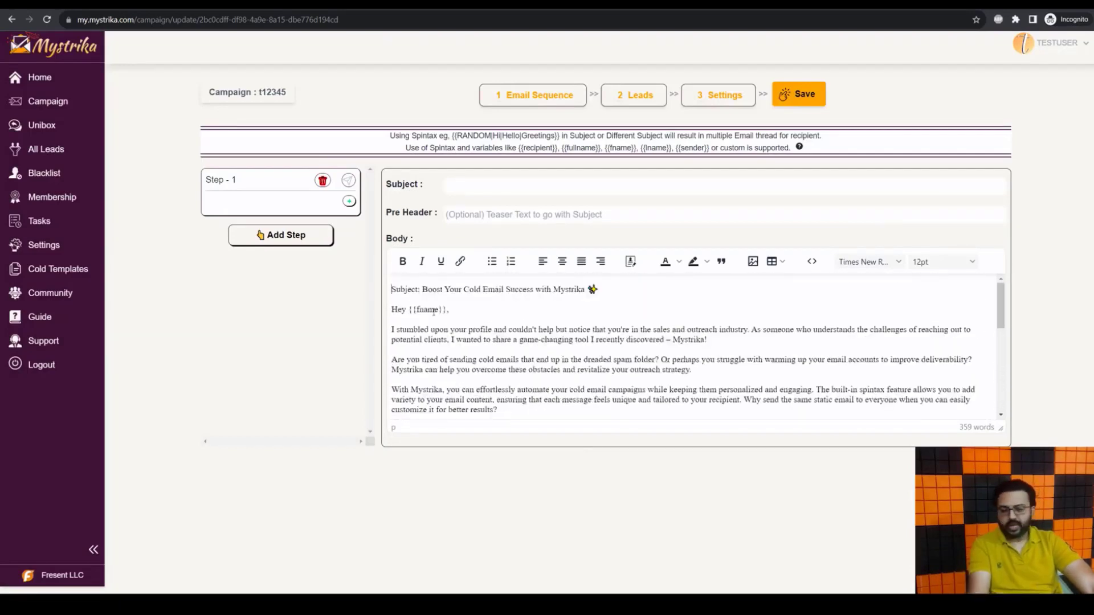
drag(392, 291, 391, 312)
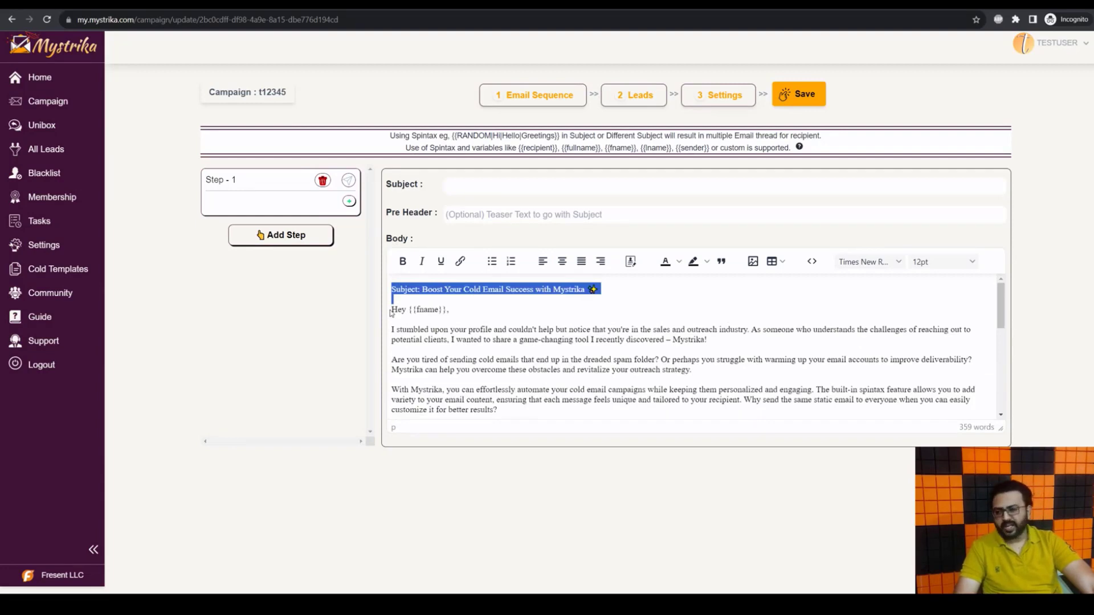
key(BackSpace)
scroll(494, 325, down, 10)
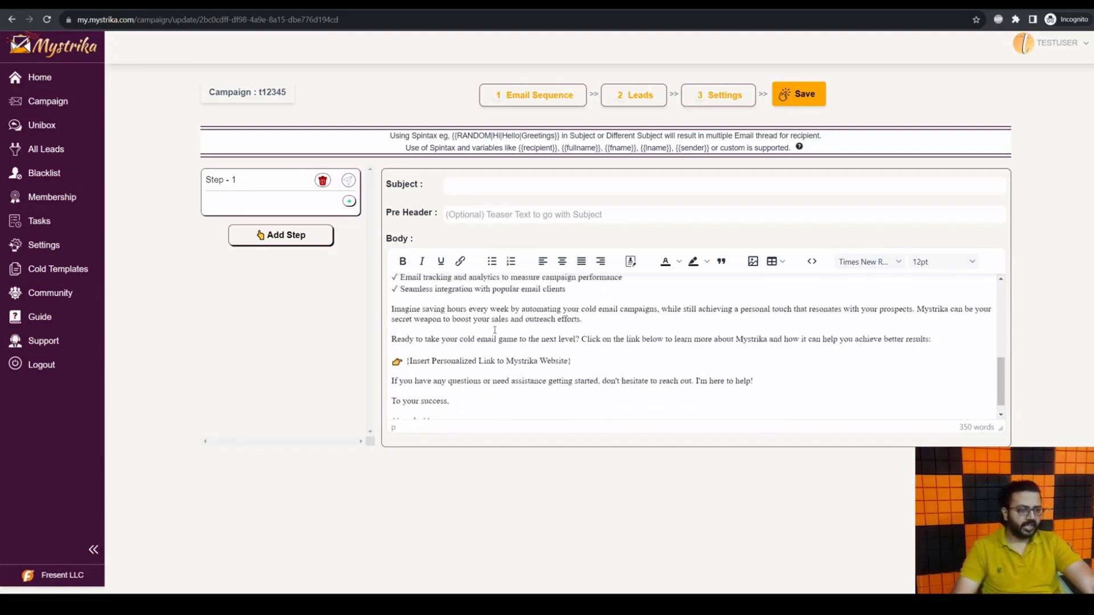
scroll(494, 330, up, 10)
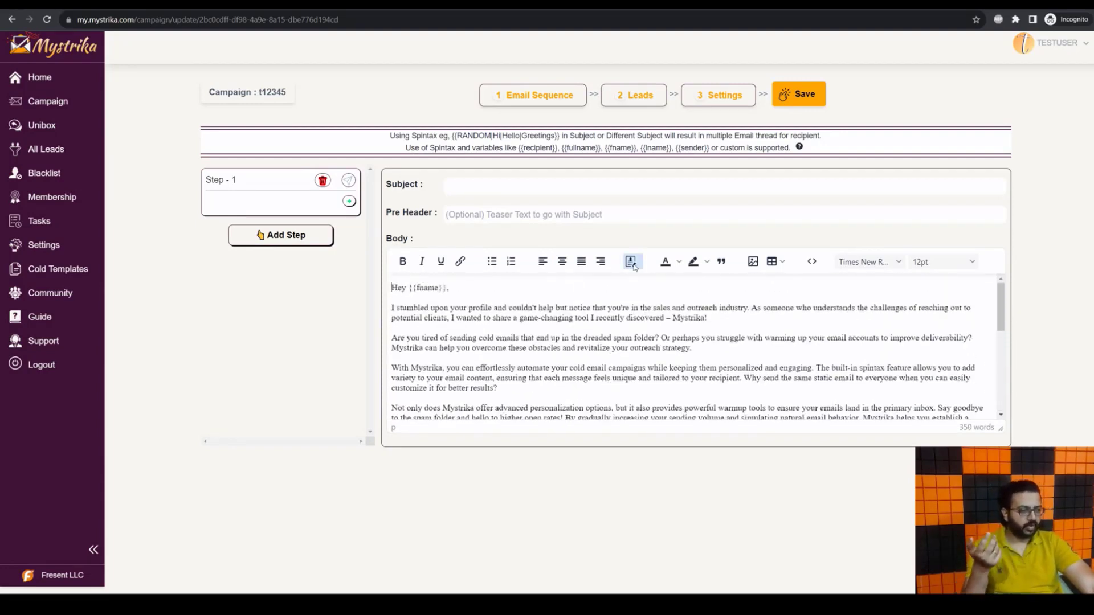
click(630, 261)
Regenerate and accept the email, moving 'Increase Your Cold Email Success with Mystrika!' into the Subject field.
click(450, 408)
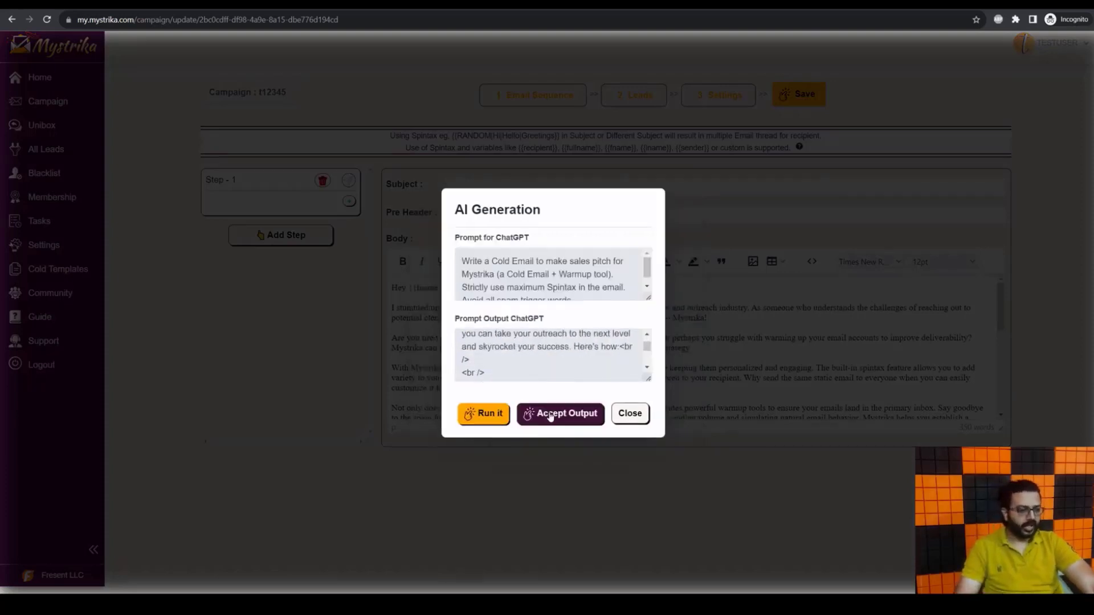
click(550, 415)
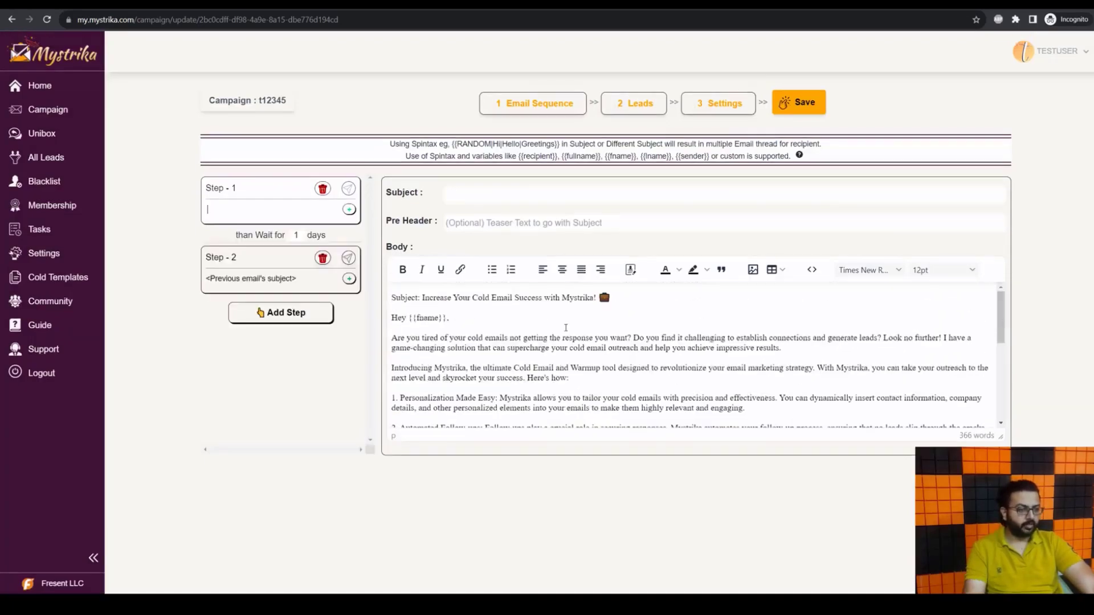
drag(616, 299, 385, 296)
key(ctrl+x)
click(525, 196)
key(ctrl+v)
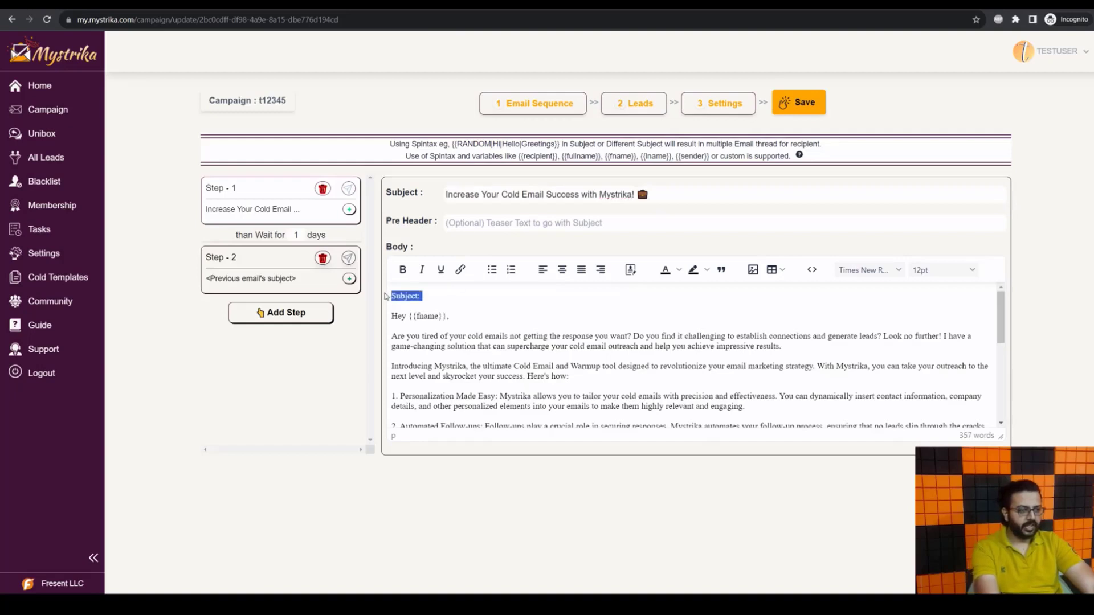
key(Delete)
key(Delete)
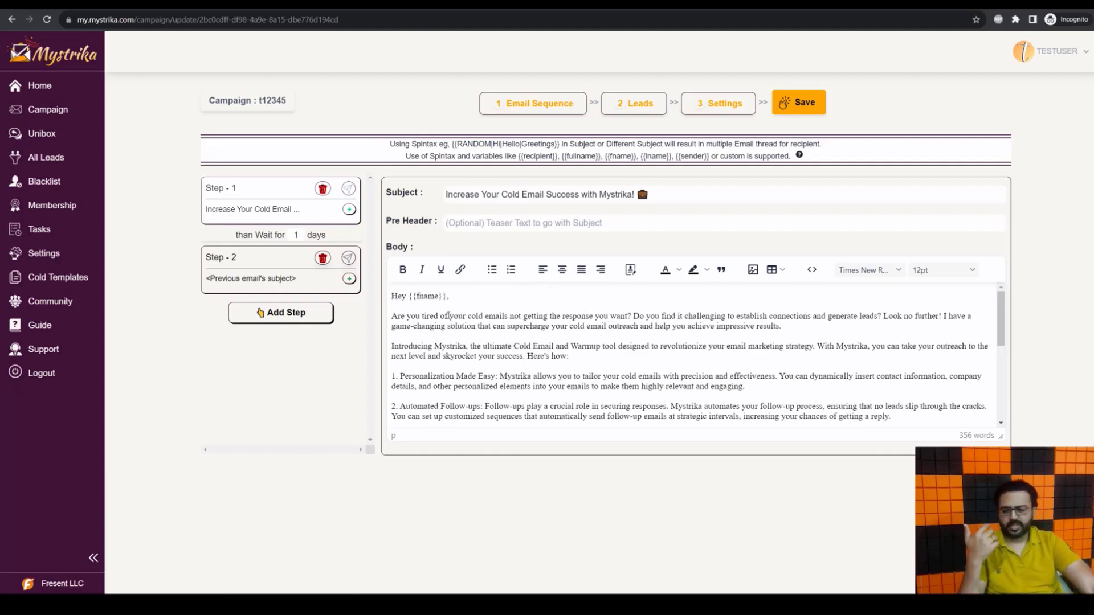
Add then remove a B variant on Step 1, review Step 2, and go to campaign Settings.
click(350, 209)
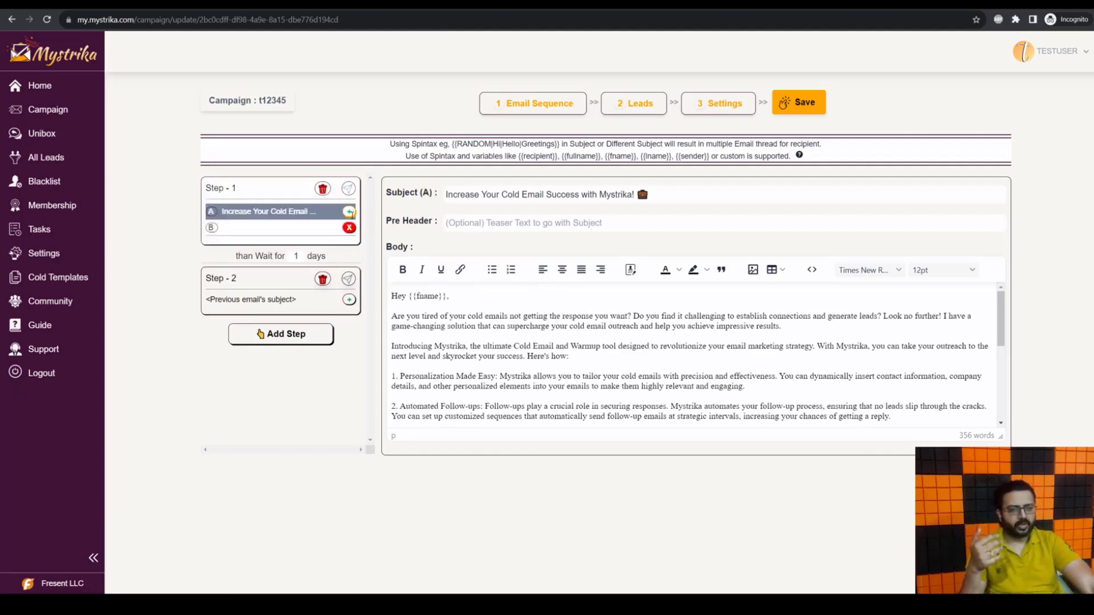
click(349, 227)
click(229, 279)
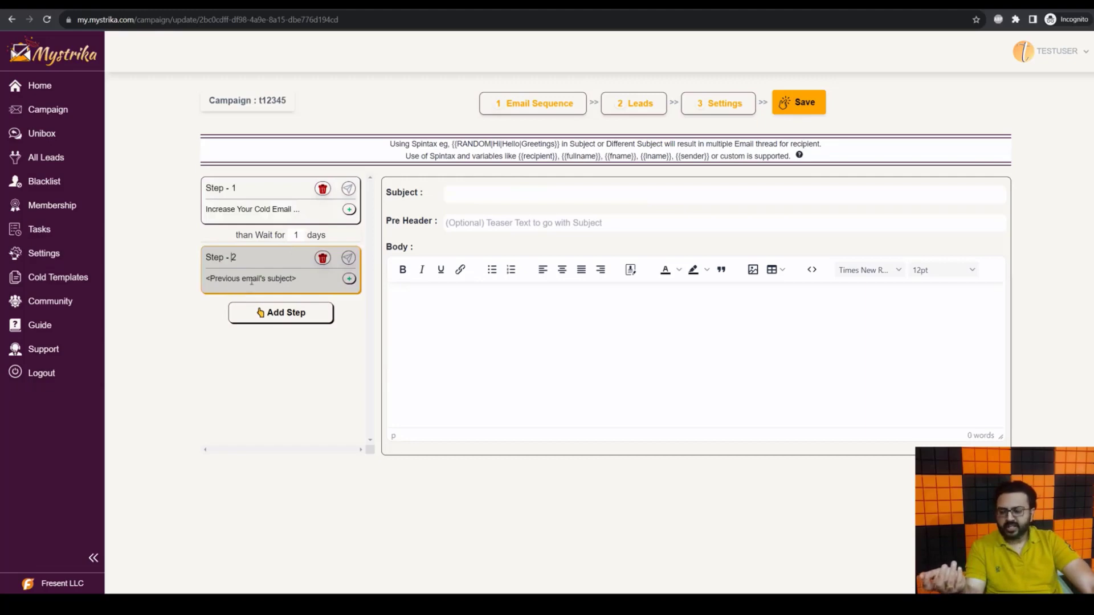
click(254, 199)
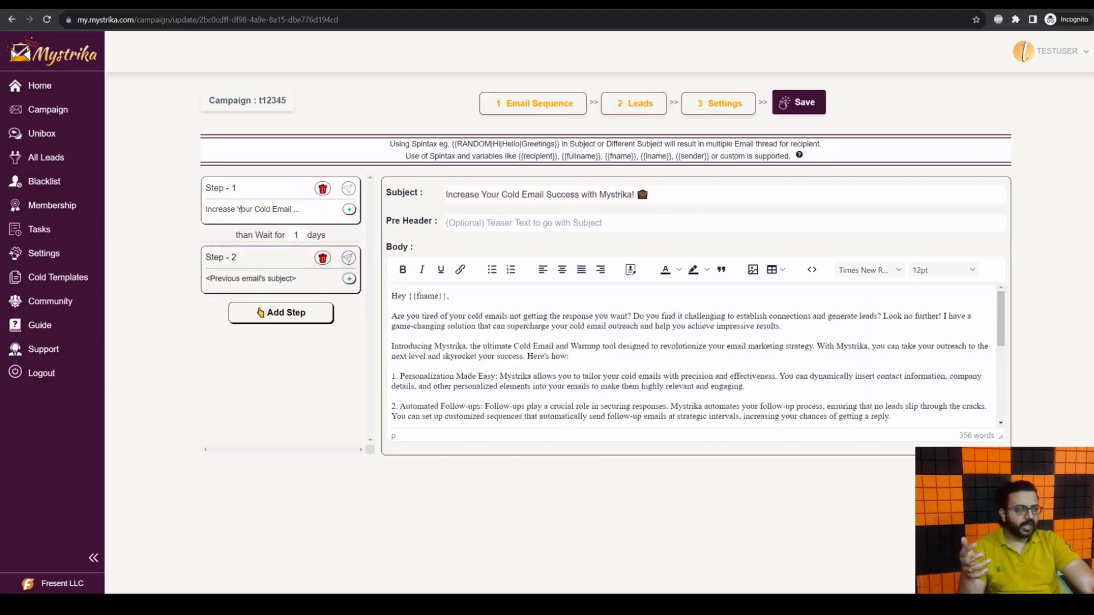
click(798, 103)
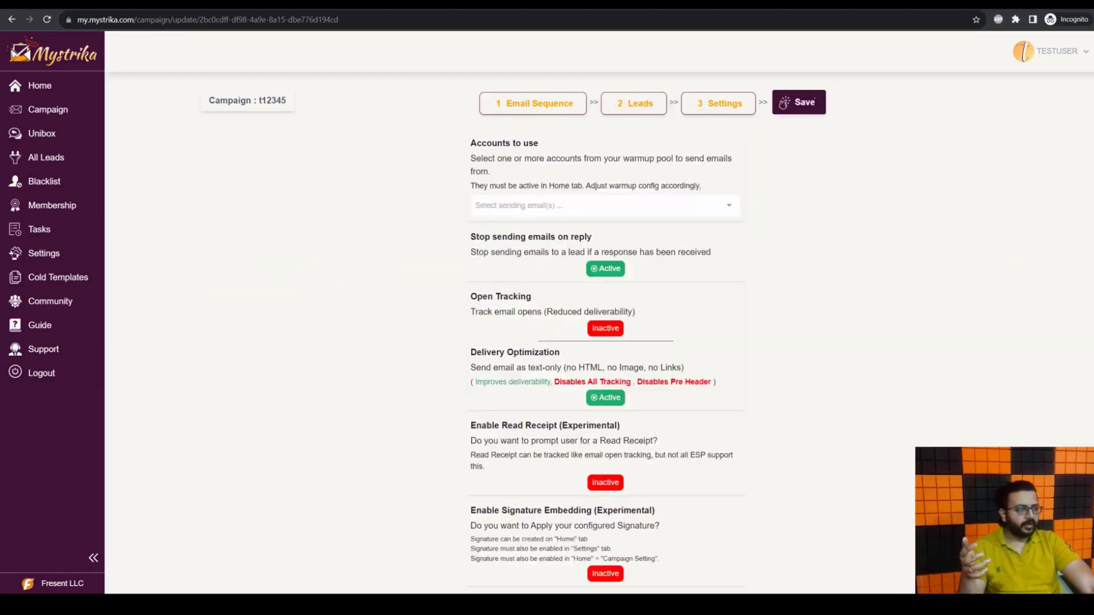
click(507, 212)
click(415, 218)
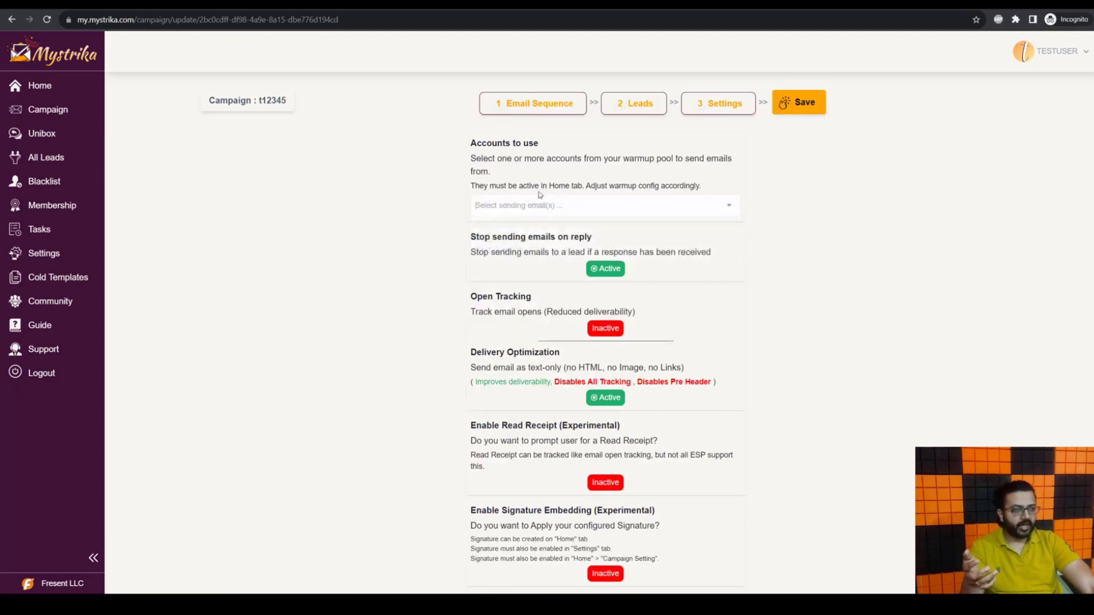
click(533, 206)
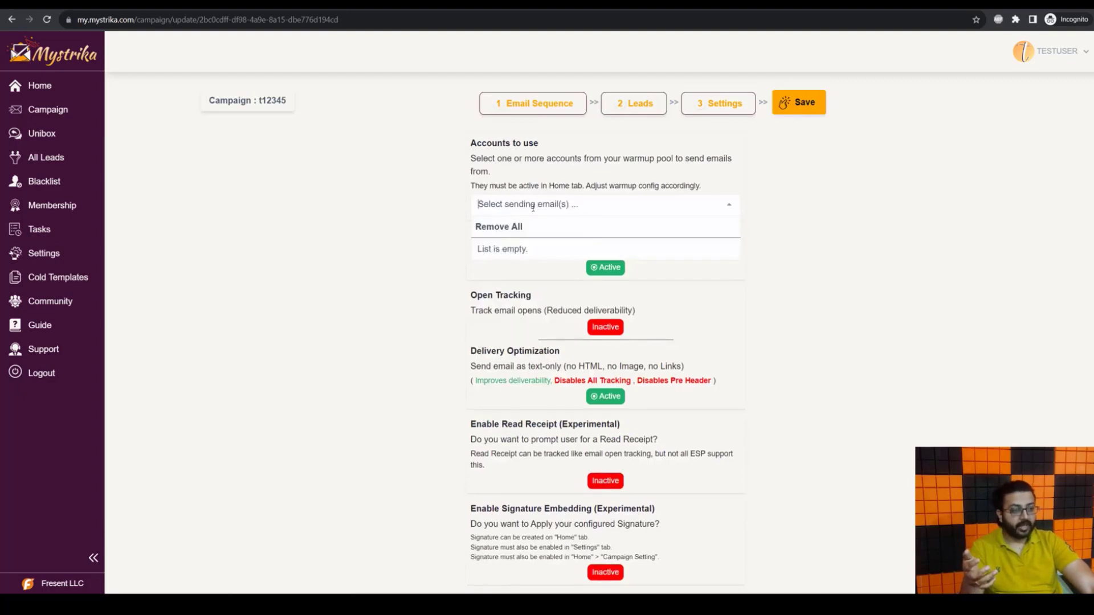
click(401, 255)
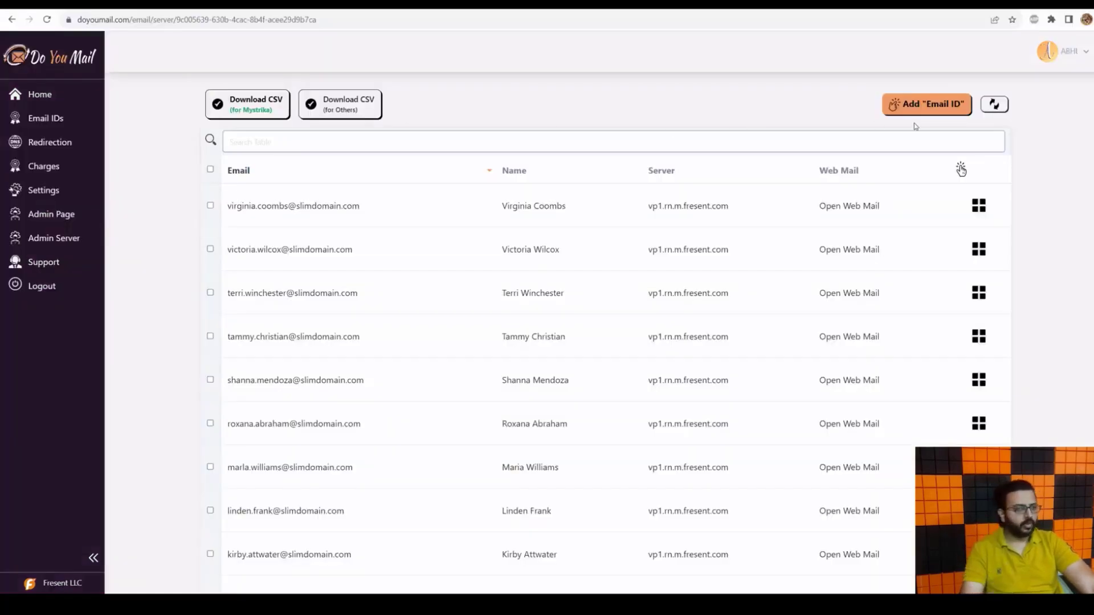
Start a new mailbox on server vp1.rn.m.fresent.com and enter the test email address.
click(916, 113)
click(505, 275)
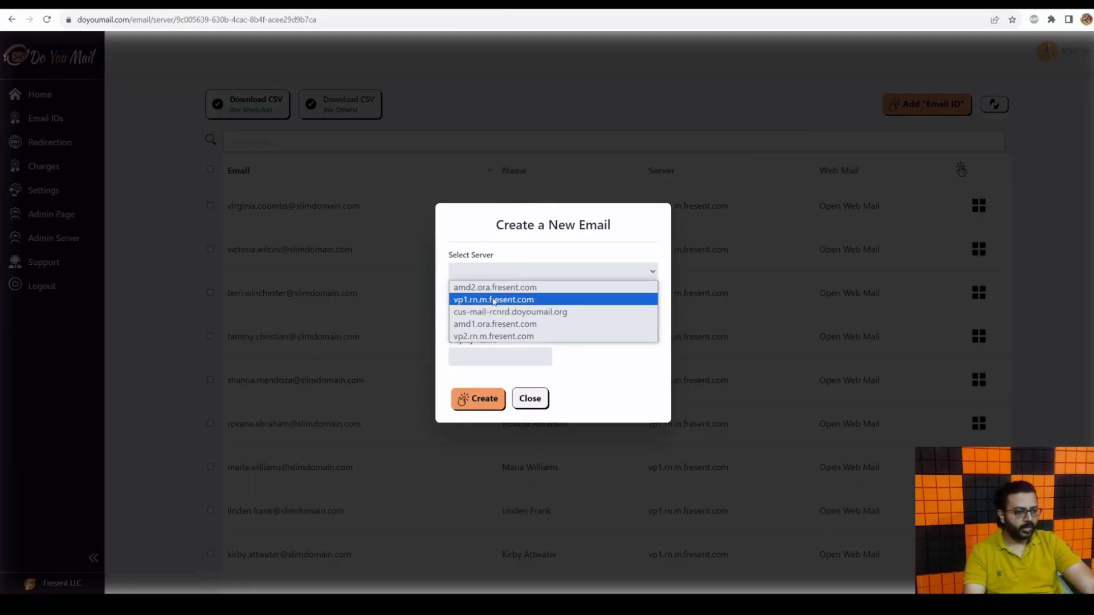
click(495, 299)
click(465, 311)
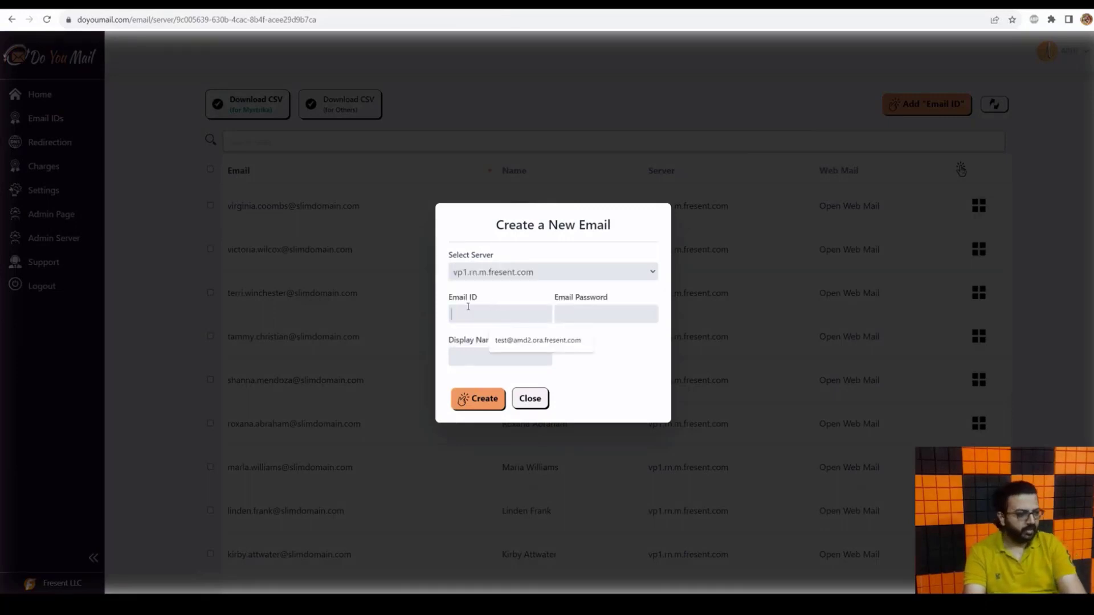
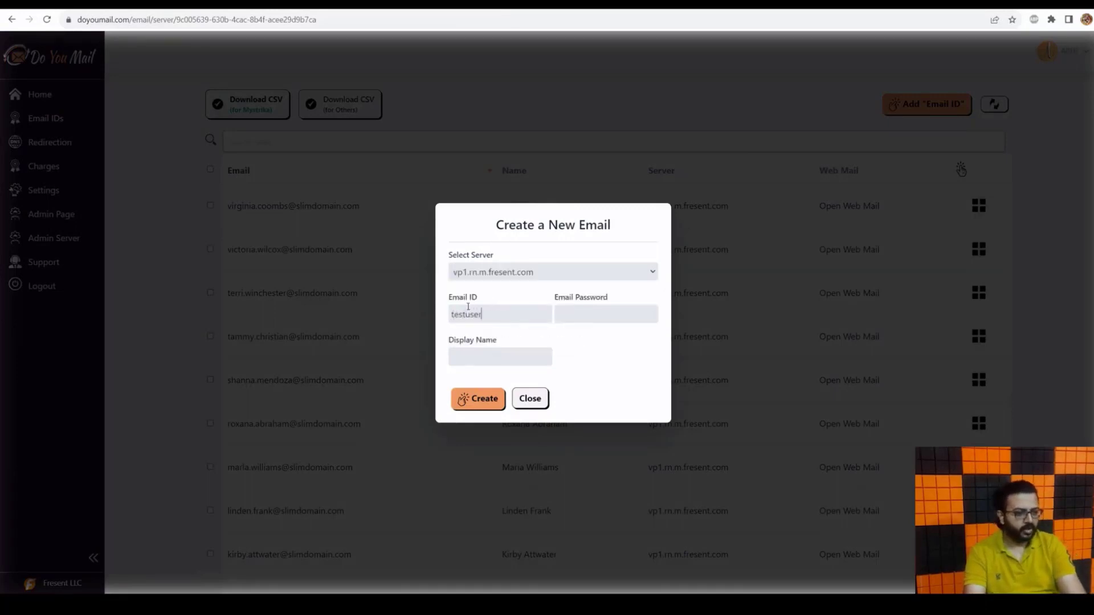
Enter the mailbox password and display name, then create the account.
key(Tab)
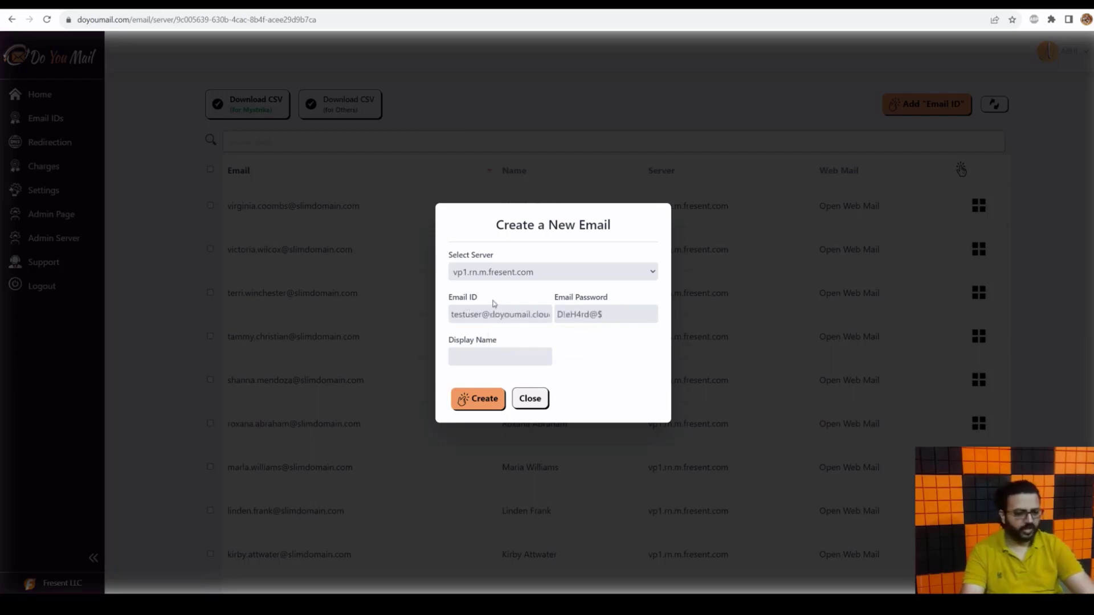
click(484, 357)
text(Abhi)
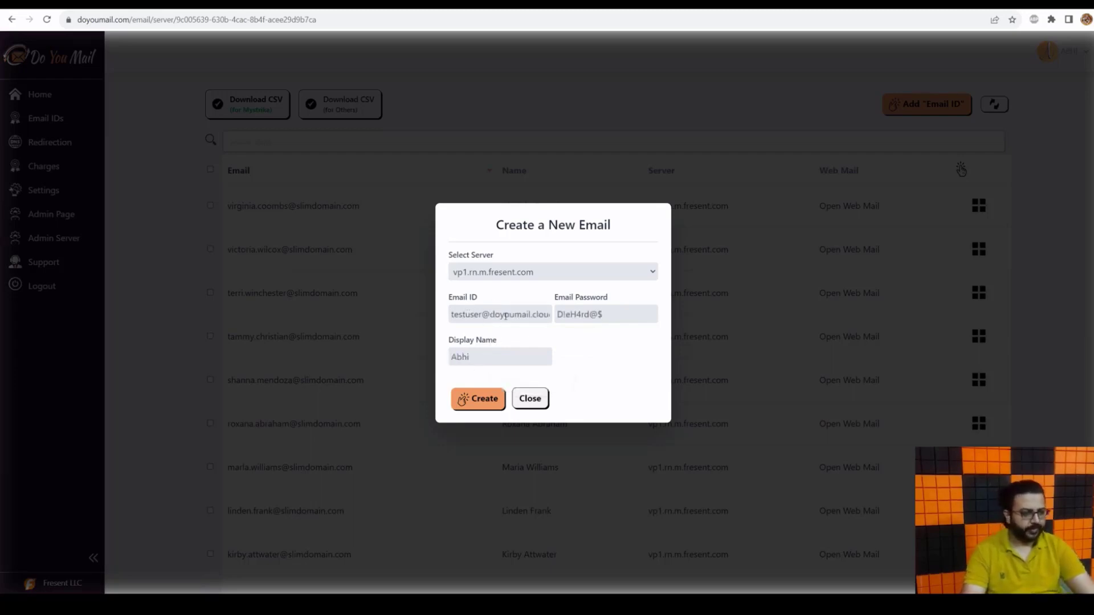
triple_click(505, 314)
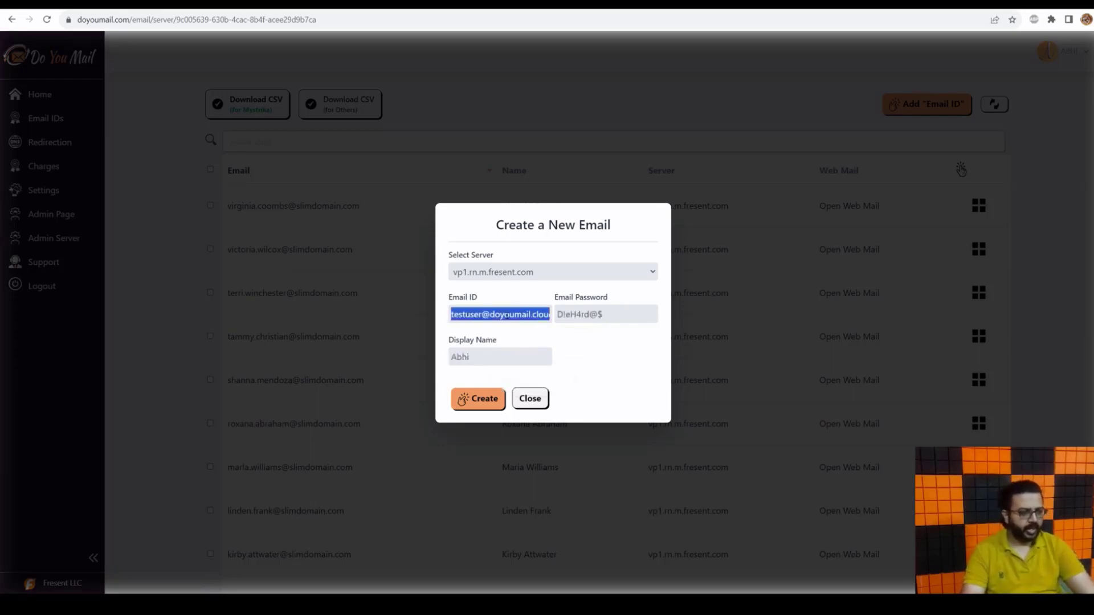
click(467, 400)
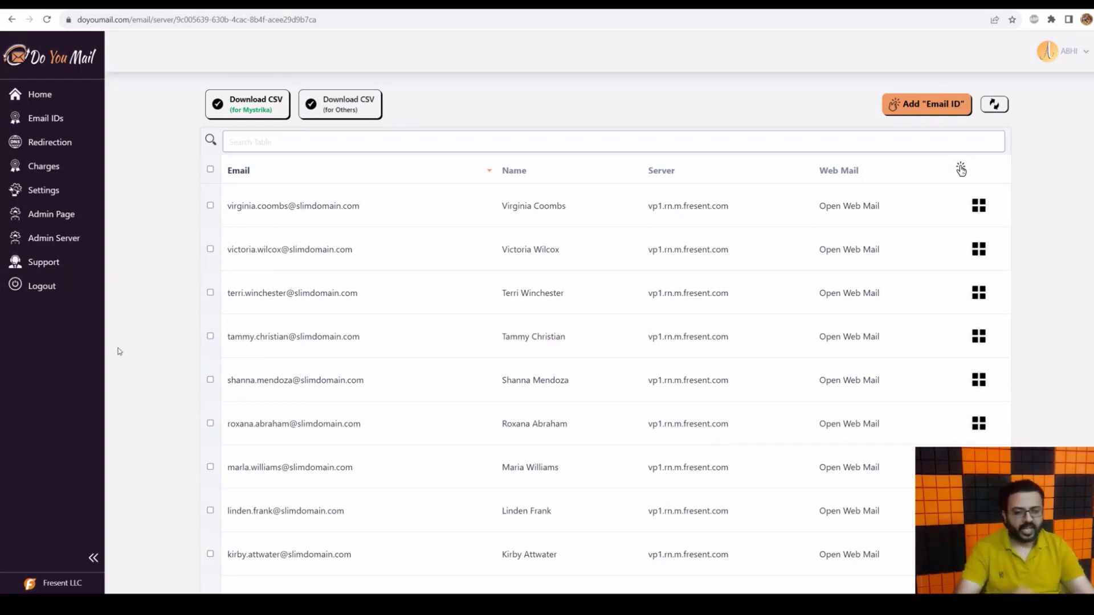
scroll(136, 356, down, 3)
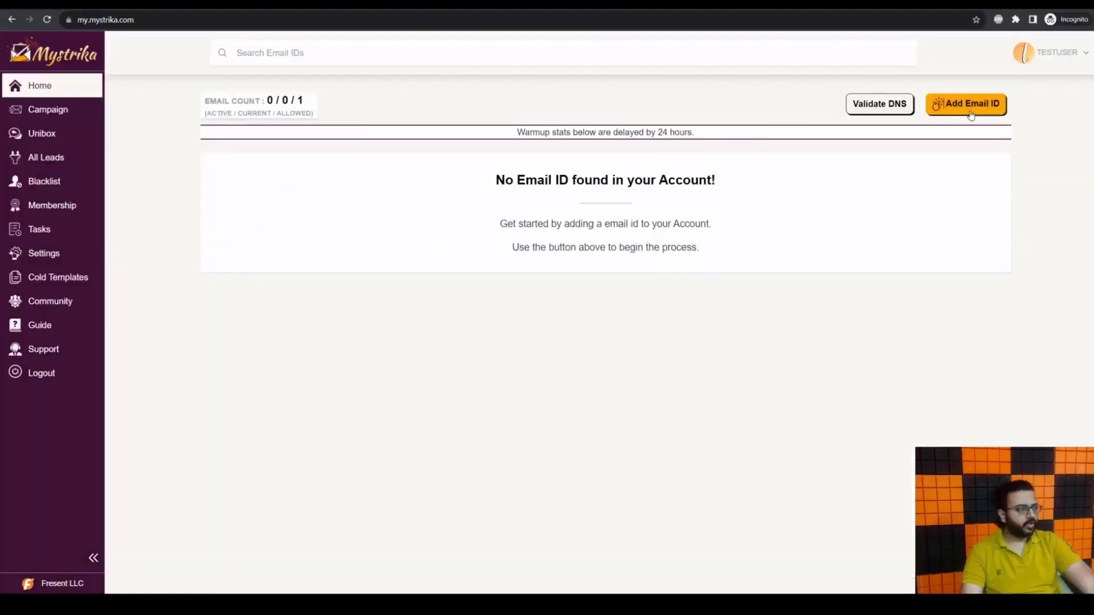
Accept the email-account terms, choose the new test mailbox under Accounts to use, and return to Campaigns.
click(971, 114)
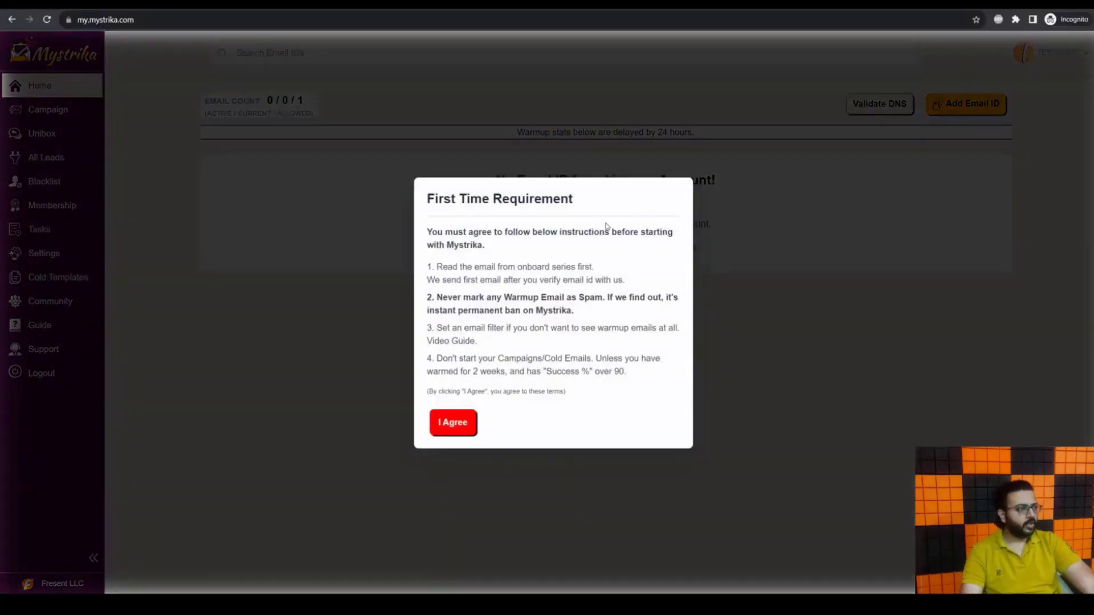
click(448, 424)
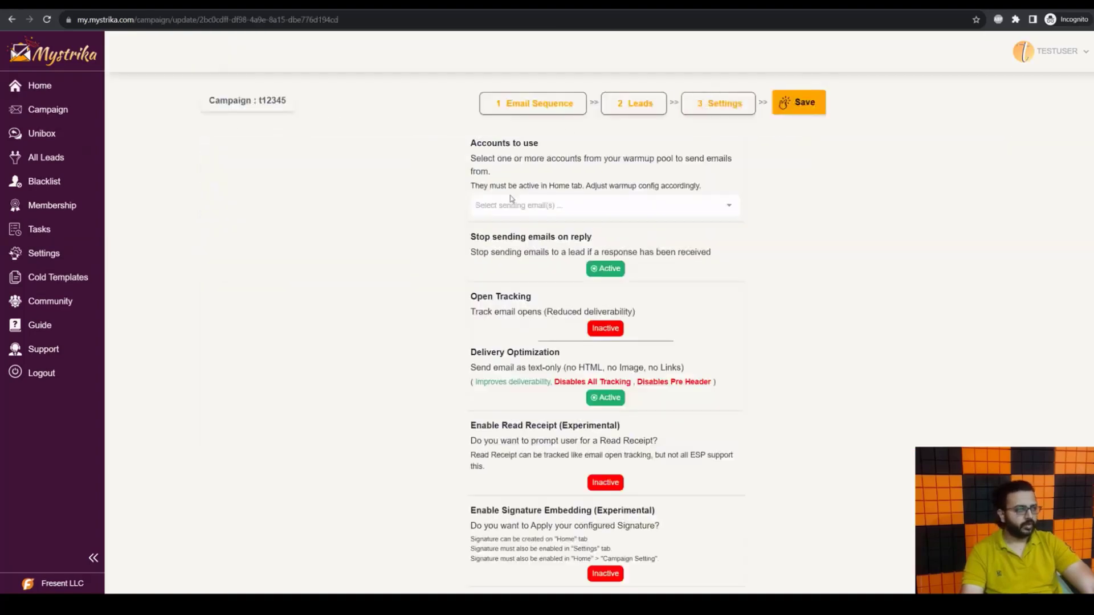
click(513, 204)
click(499, 250)
click(822, 251)
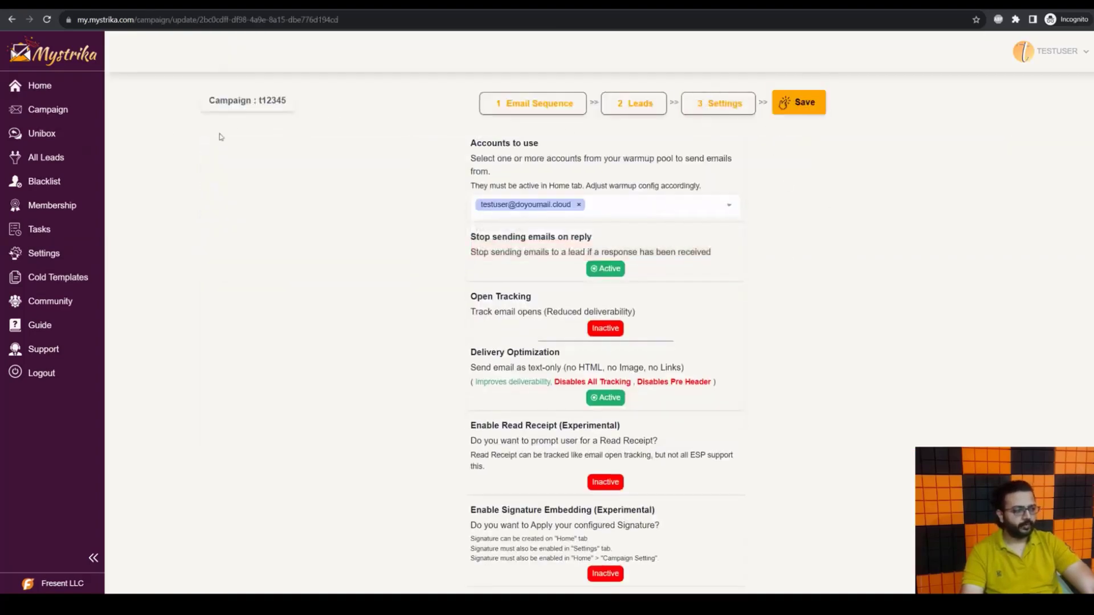
click(63, 114)
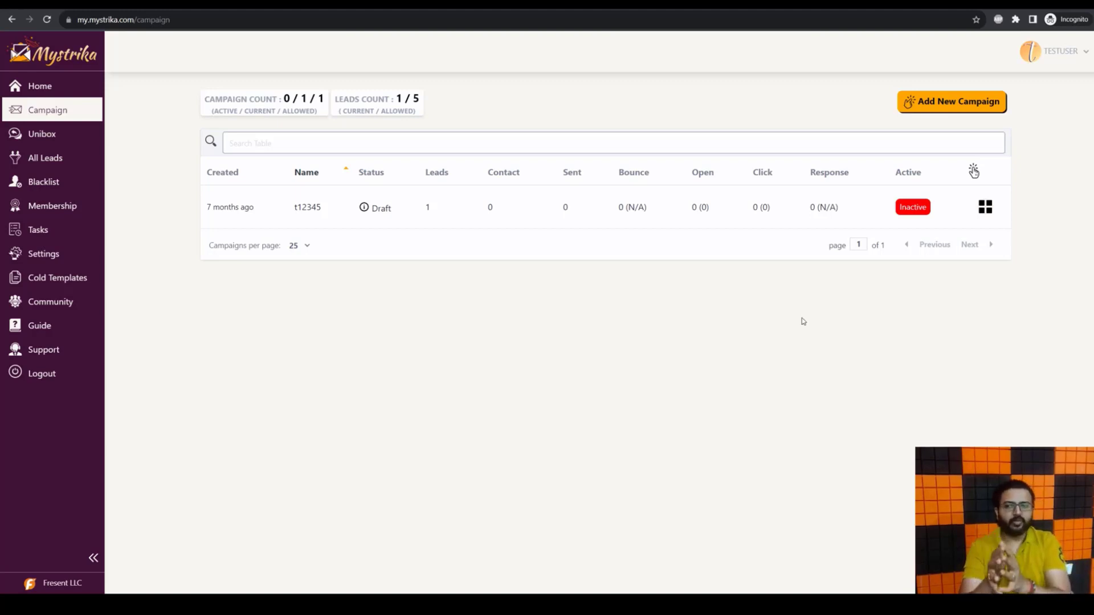
Open Prompt System for campaign t12345 and review the lead's company, location and niche fields.
click(982, 210)
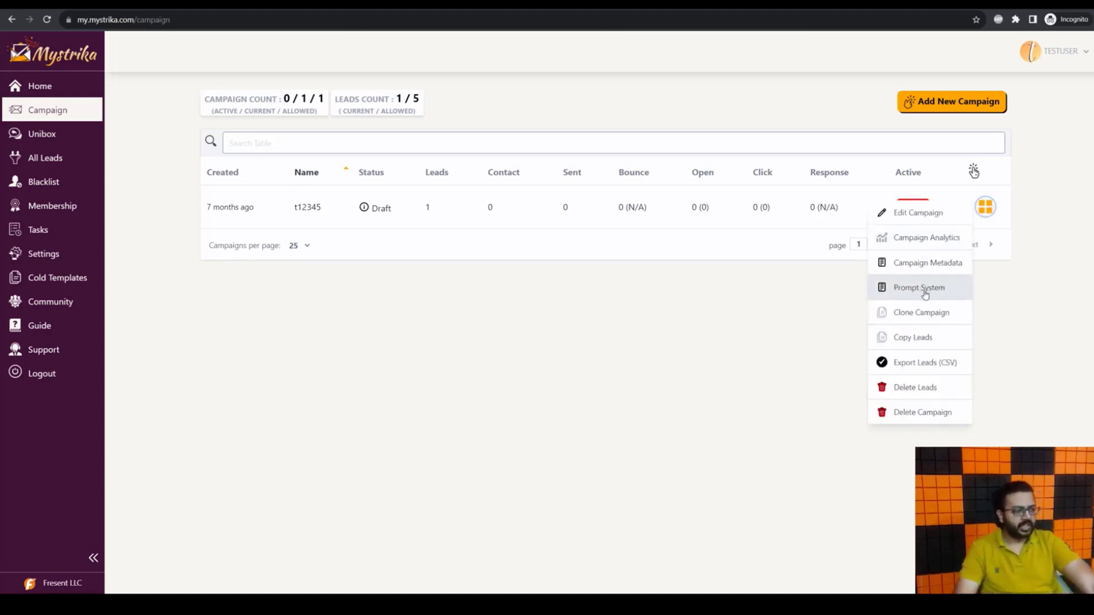
click(923, 289)
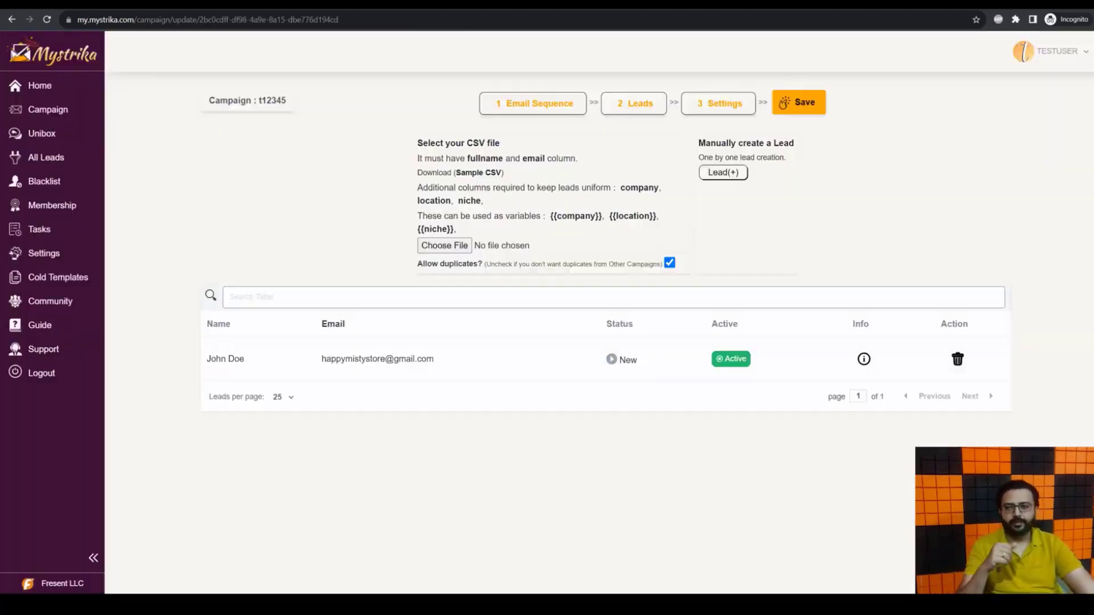
click(864, 360)
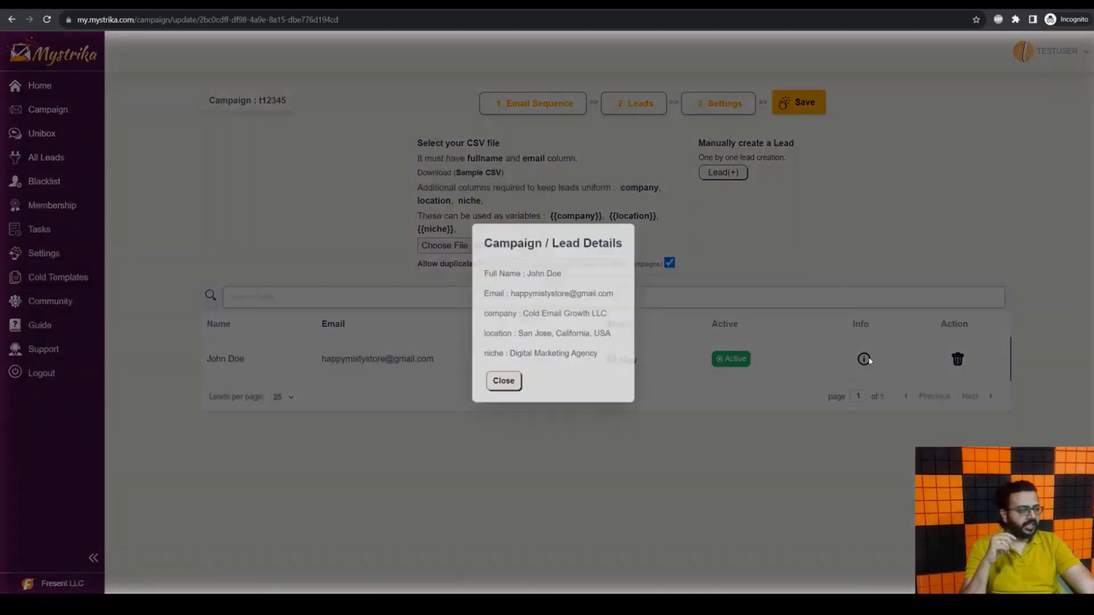
double_click(493, 315)
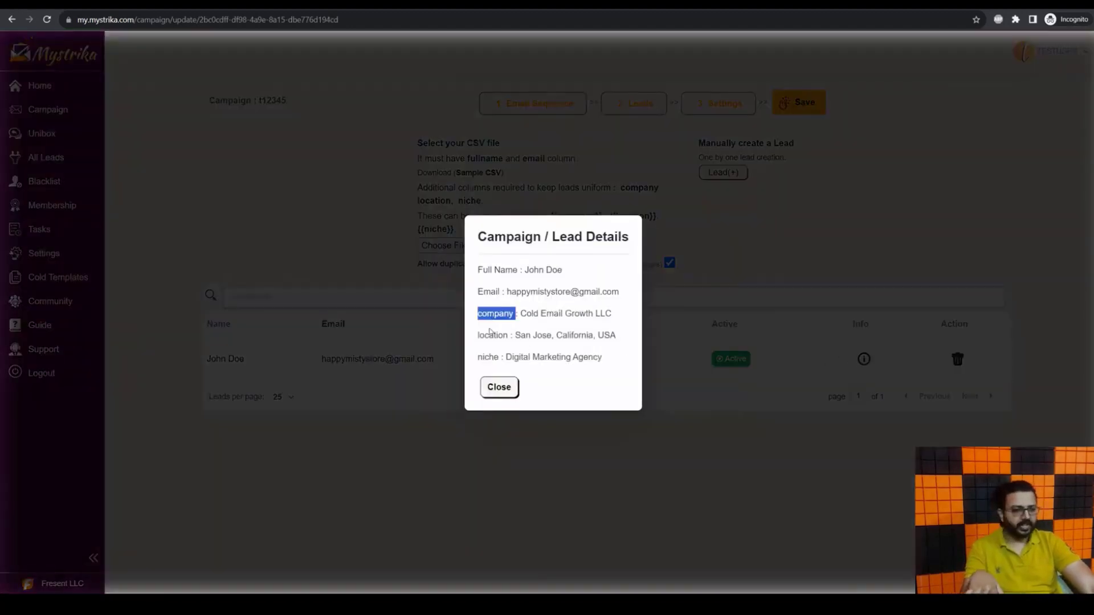
double_click(490, 335)
double_click(488, 357)
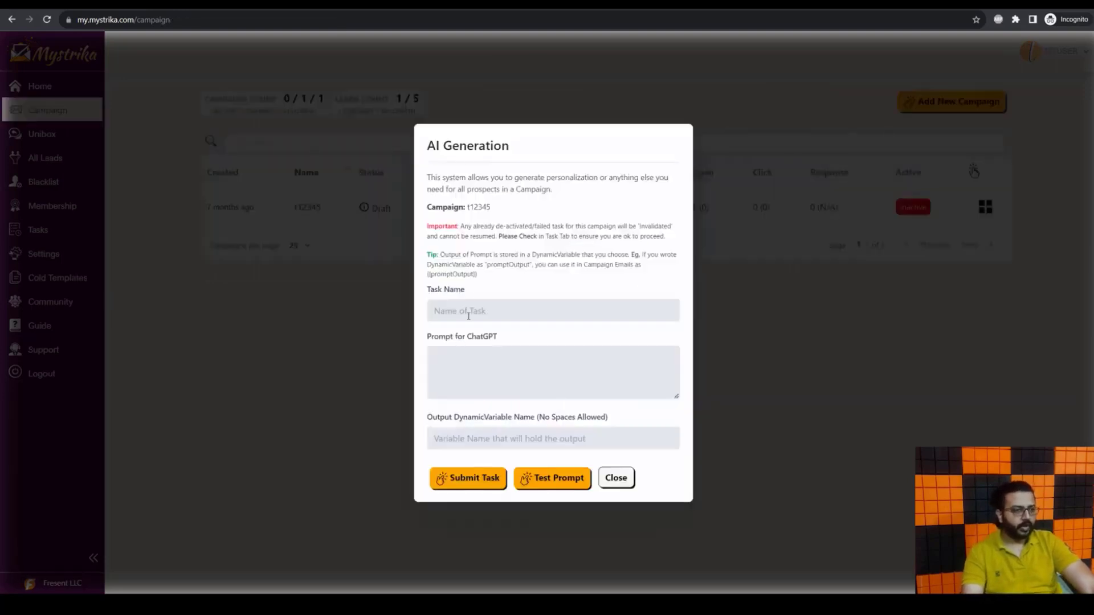
Name the task 'Test Task 1', paste the personalized-line prompt, and test it.
click(470, 303)
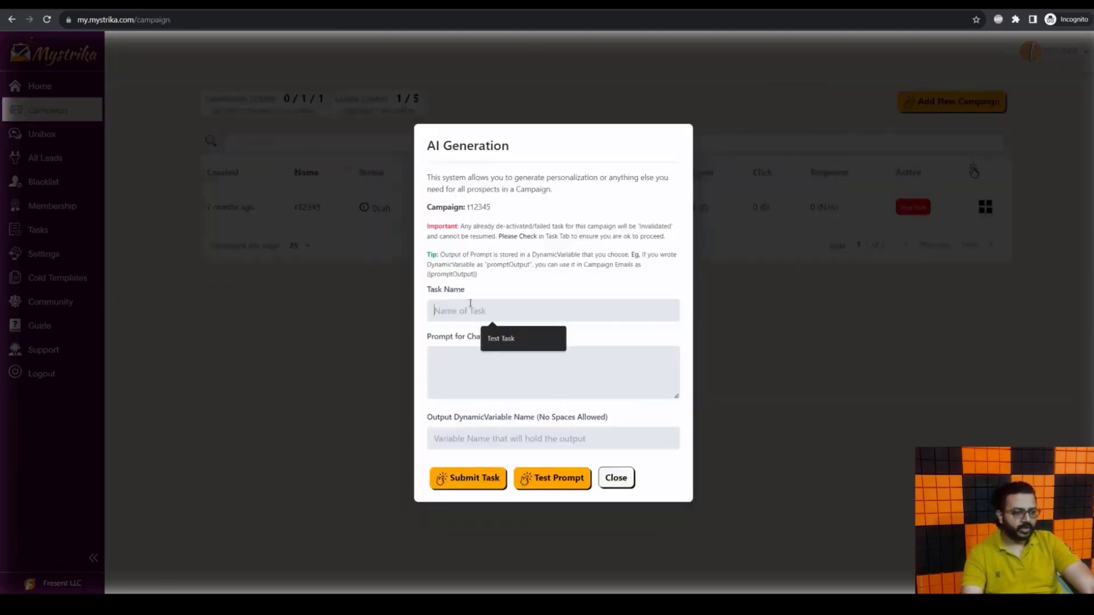
click(515, 338)
text(1)
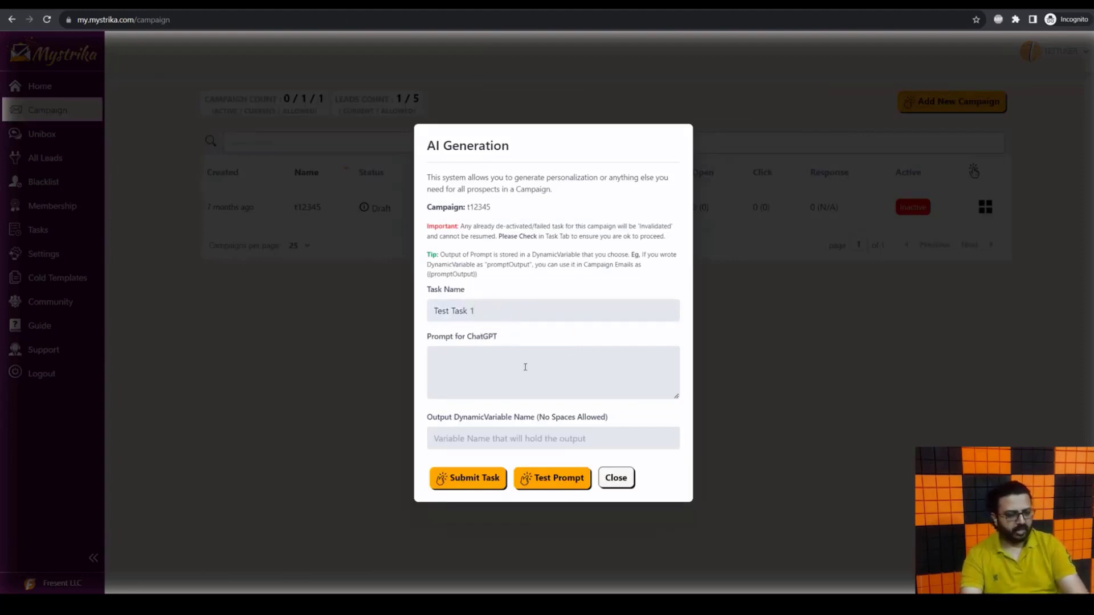
click(524, 366)
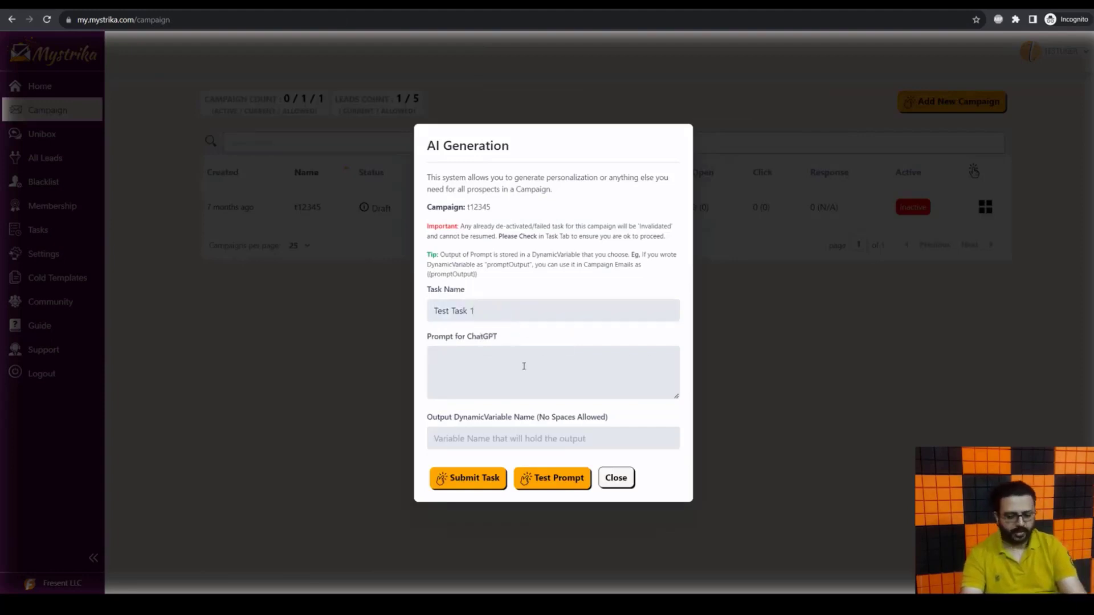
text(Write a personalized line (without any salutations) based on attributes Company: {{company}}, Location: {{location}}, Niche: {{niche}})
key(ctrl+a)
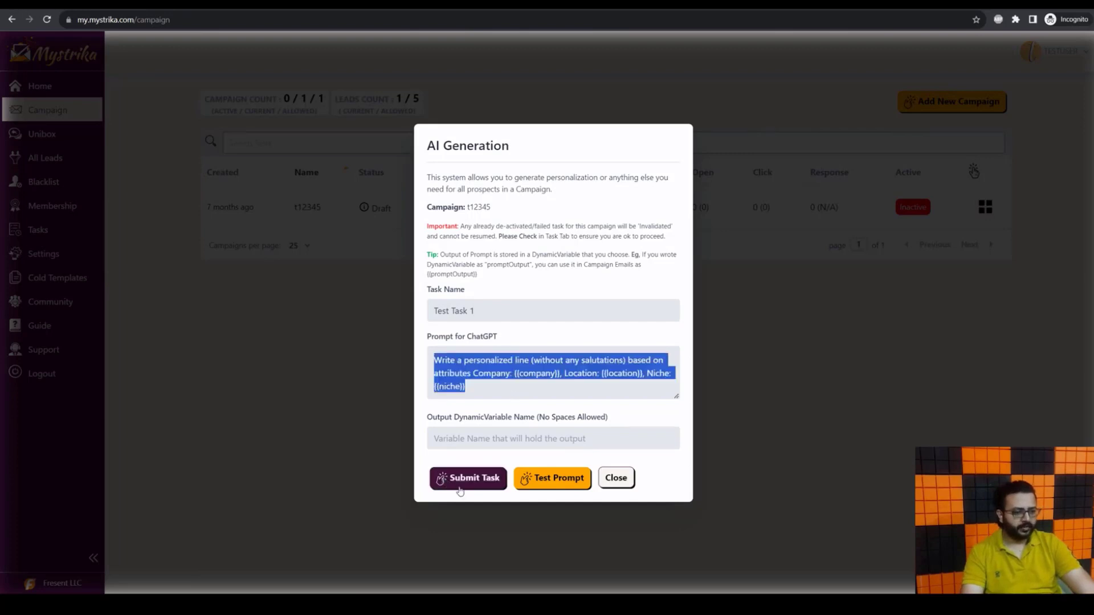
click(561, 485)
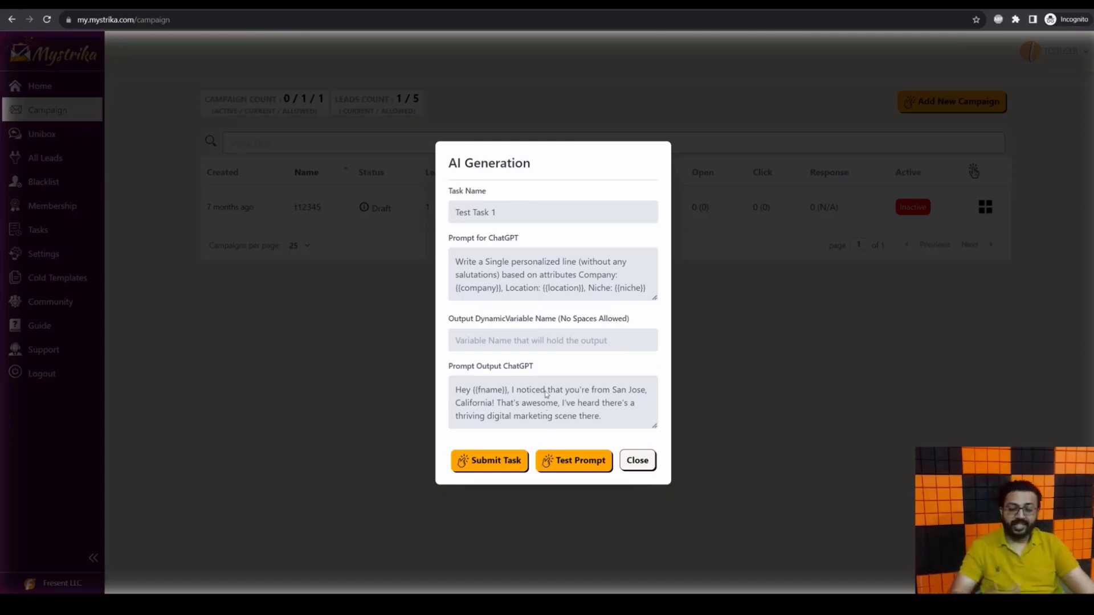
Set the output variable name to prompt-output and submit the task.
click(528, 342)
text(prompt-output)
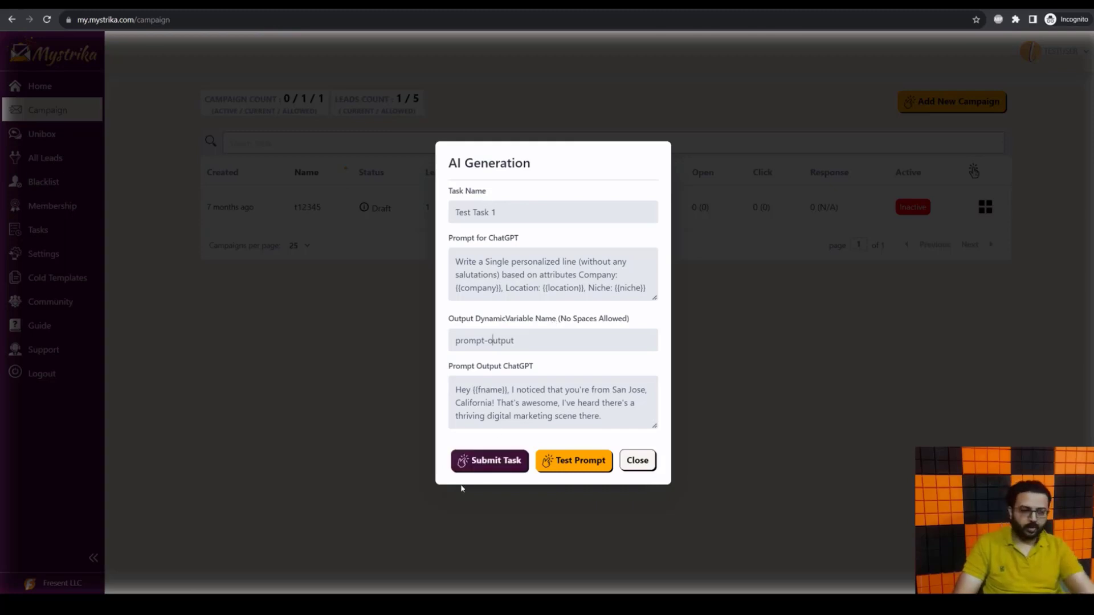
click(482, 463)
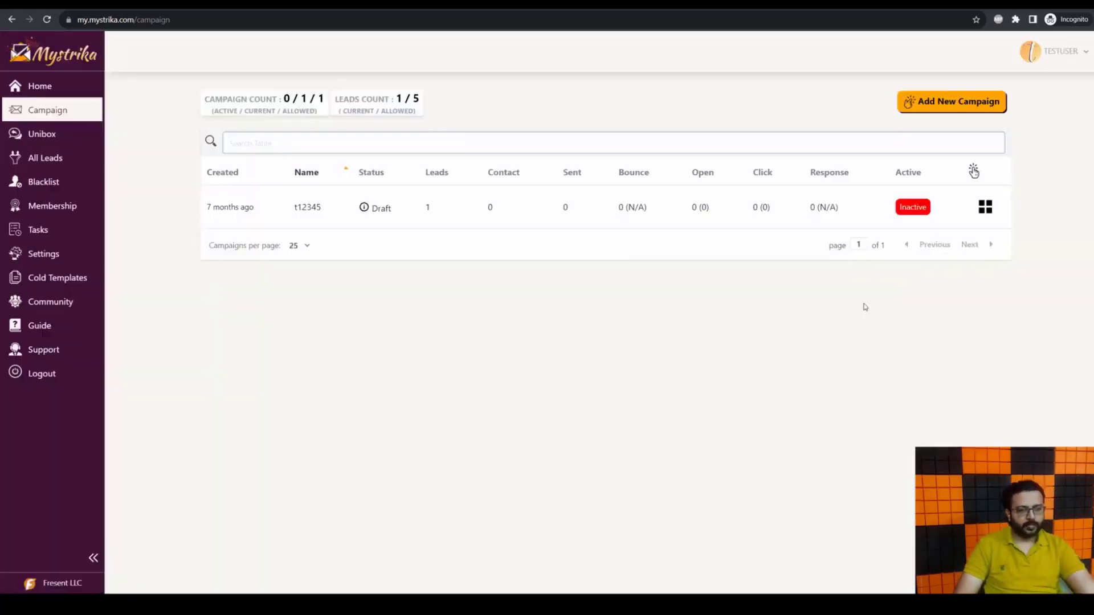
Open the Tasks page and go to the campaign linked to Test Task 1.
click(985, 207)
click(654, 352)
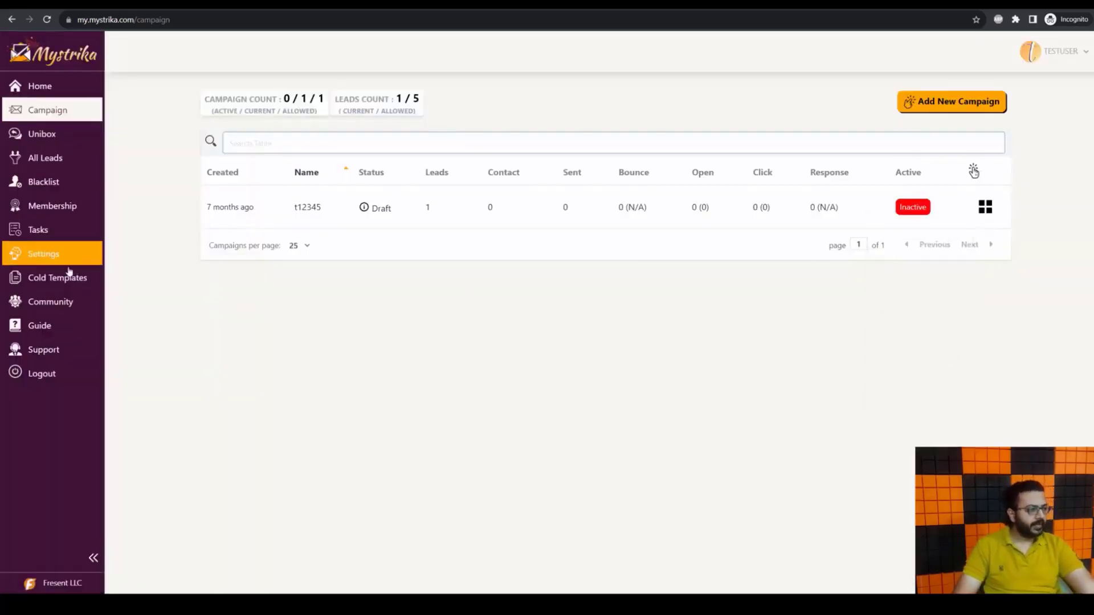
right_click(59, 236)
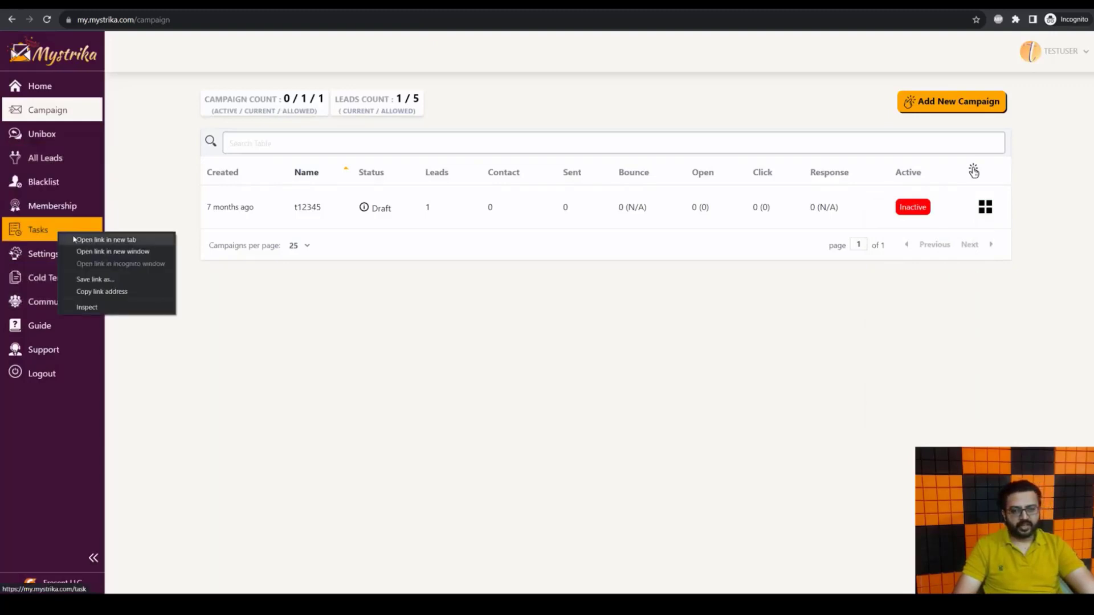
click(58, 236)
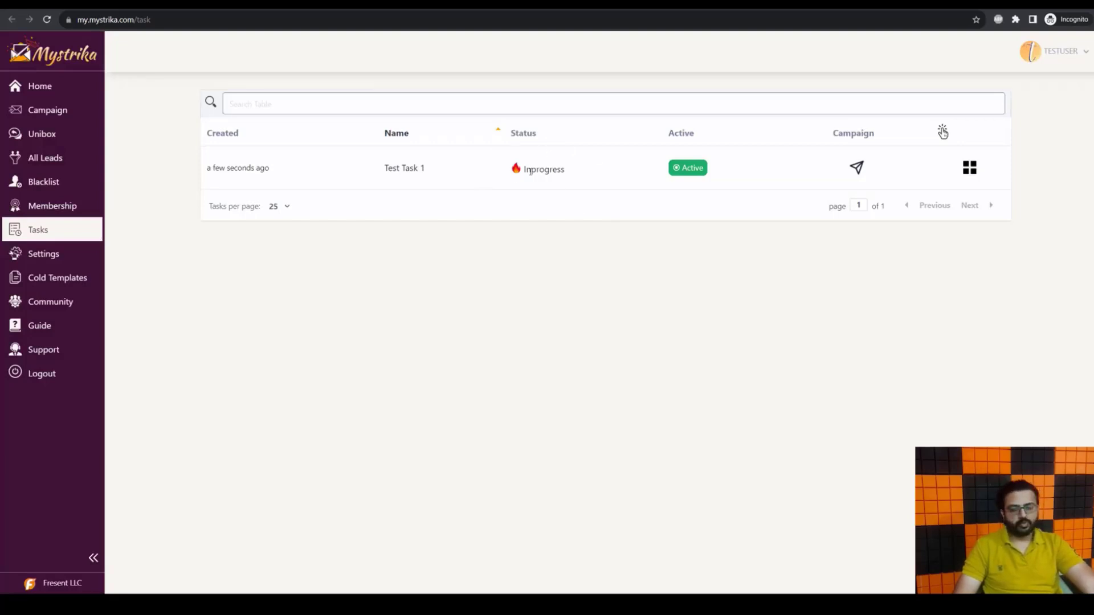
click(858, 169)
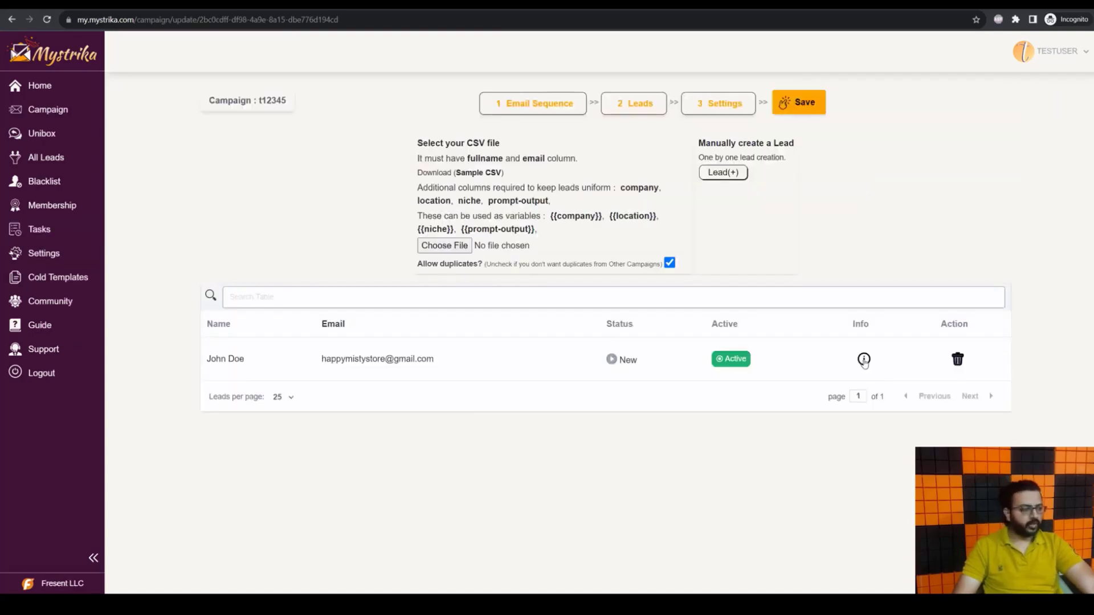
Check the lead's details for the generated prompt-output line, then close them.
click(864, 359)
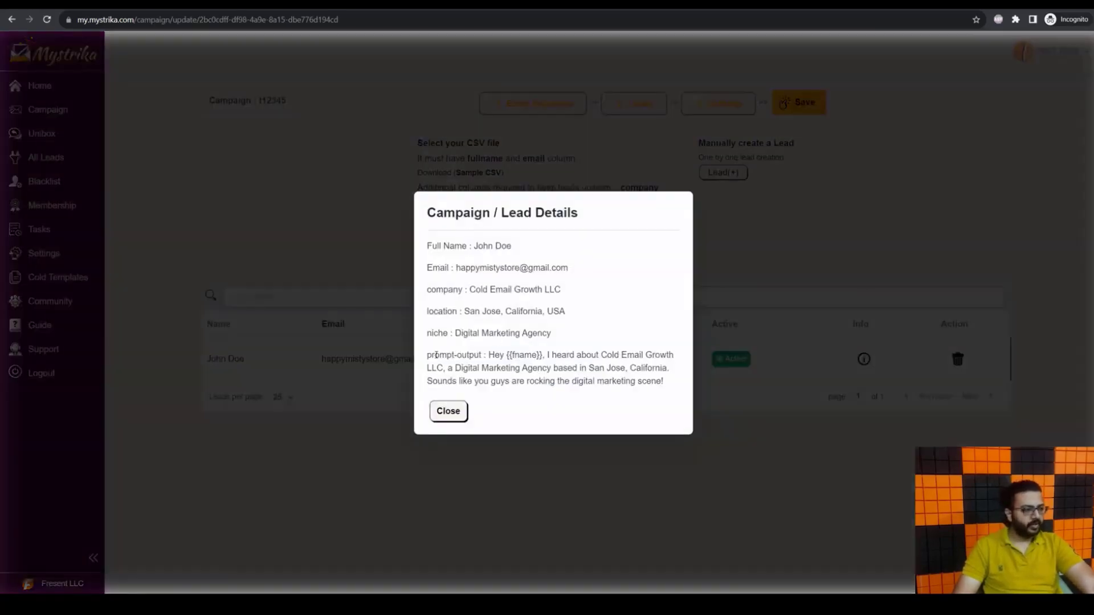
drag(483, 354, 667, 386)
click(529, 379)
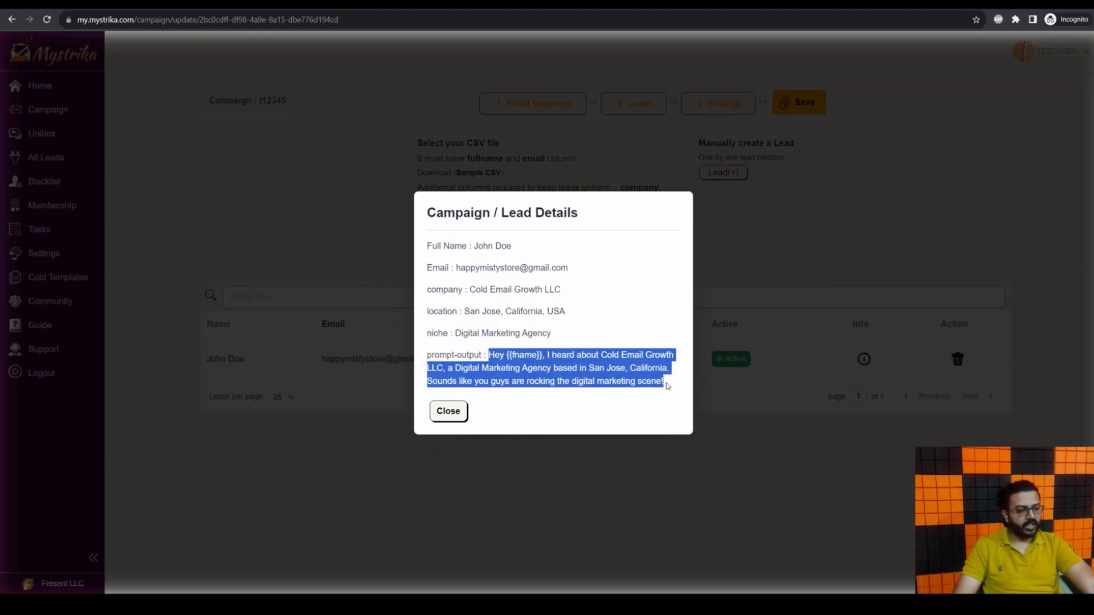
click(536, 390)
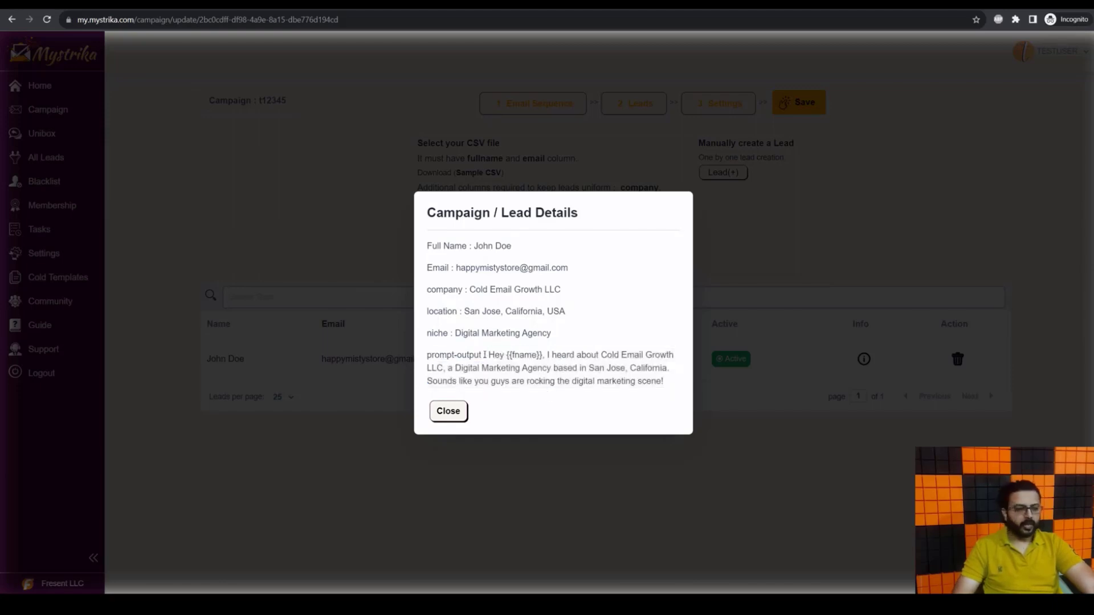
drag(483, 355, 427, 358)
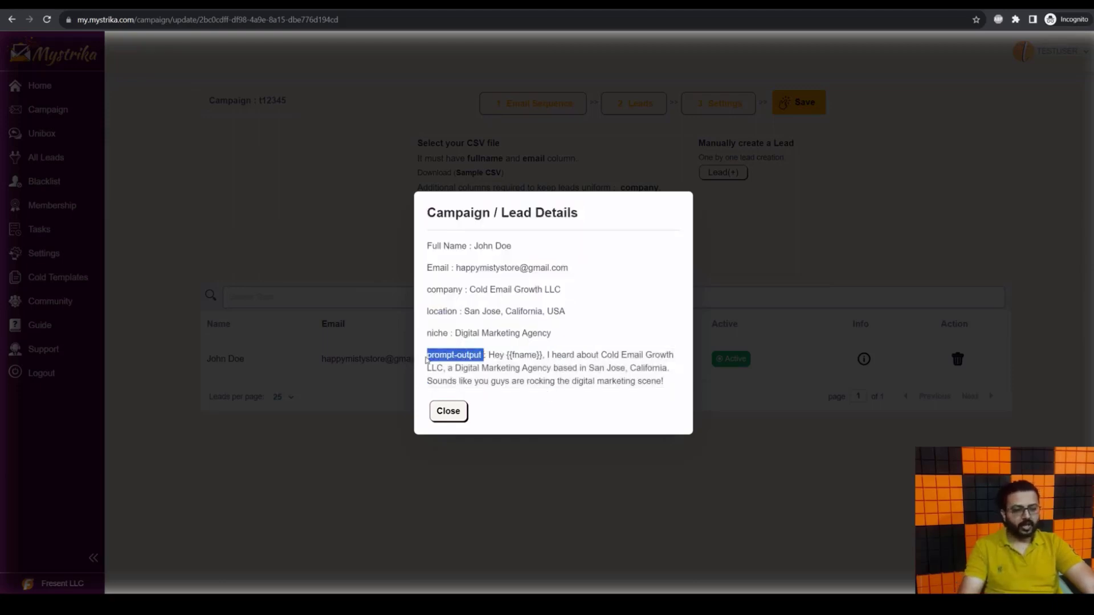
click(459, 415)
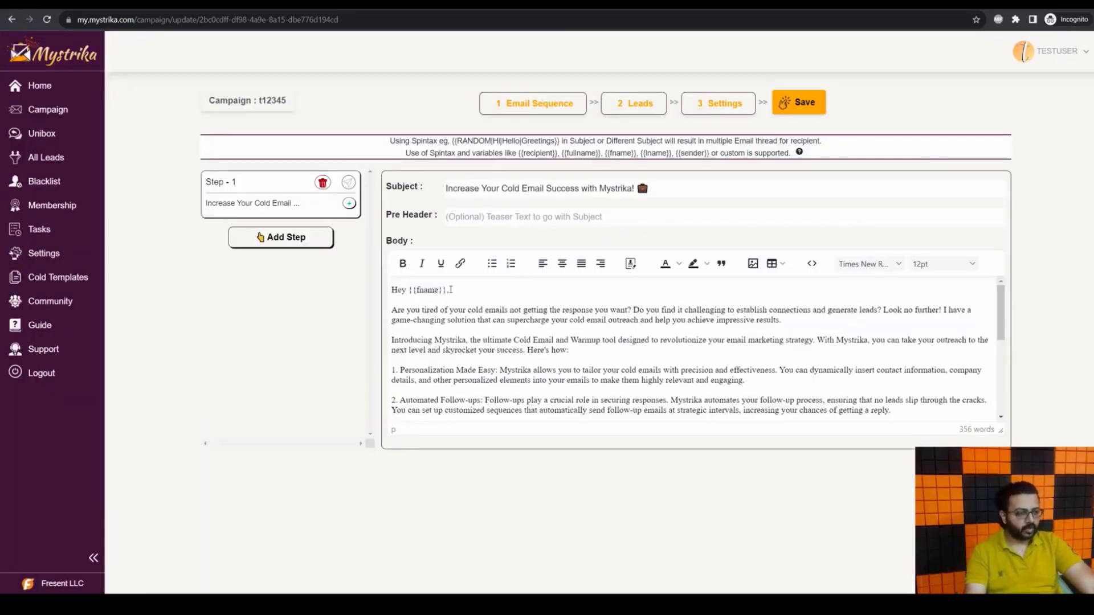
Replace the 'Hey {{fname}},' greeting with {{prompt-output}} in the Step 1 body and save.
drag(449, 290, 377, 290)
key(BackSpace)
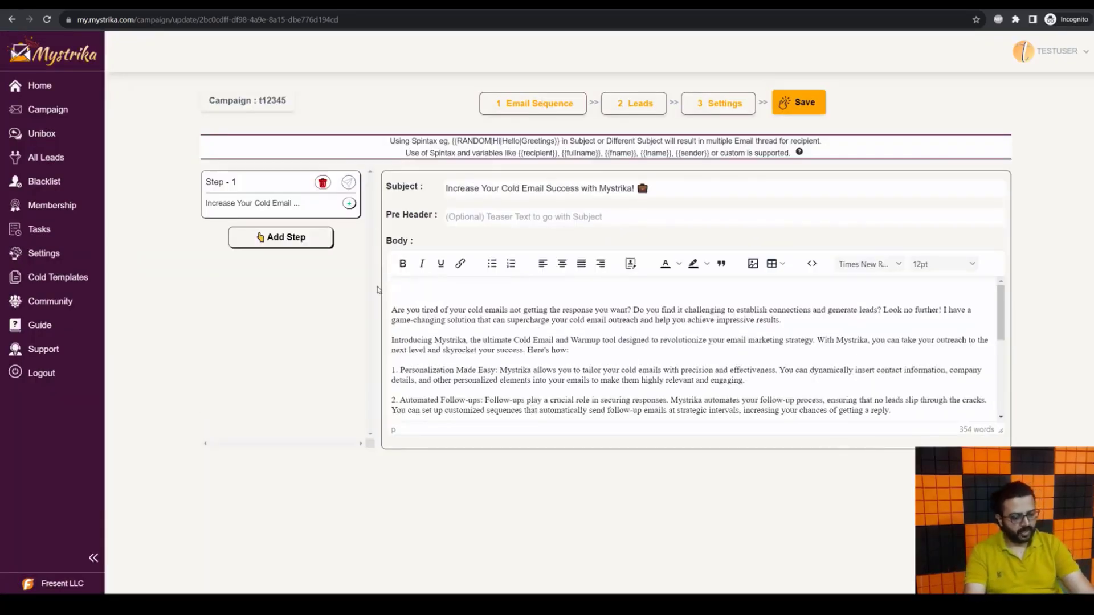
text({{prompt-output}})
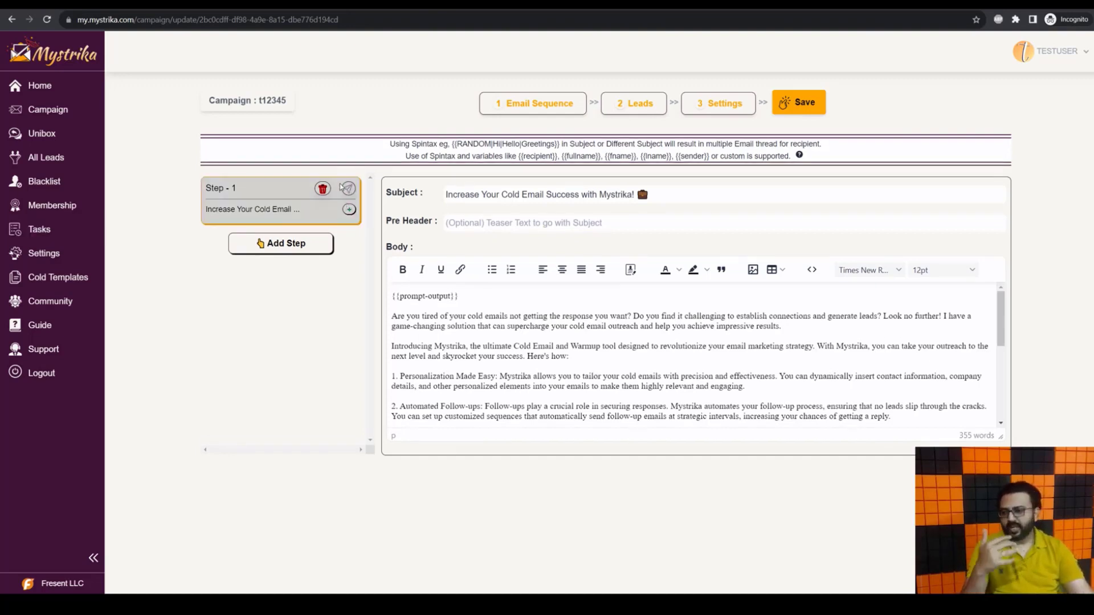
click(815, 101)
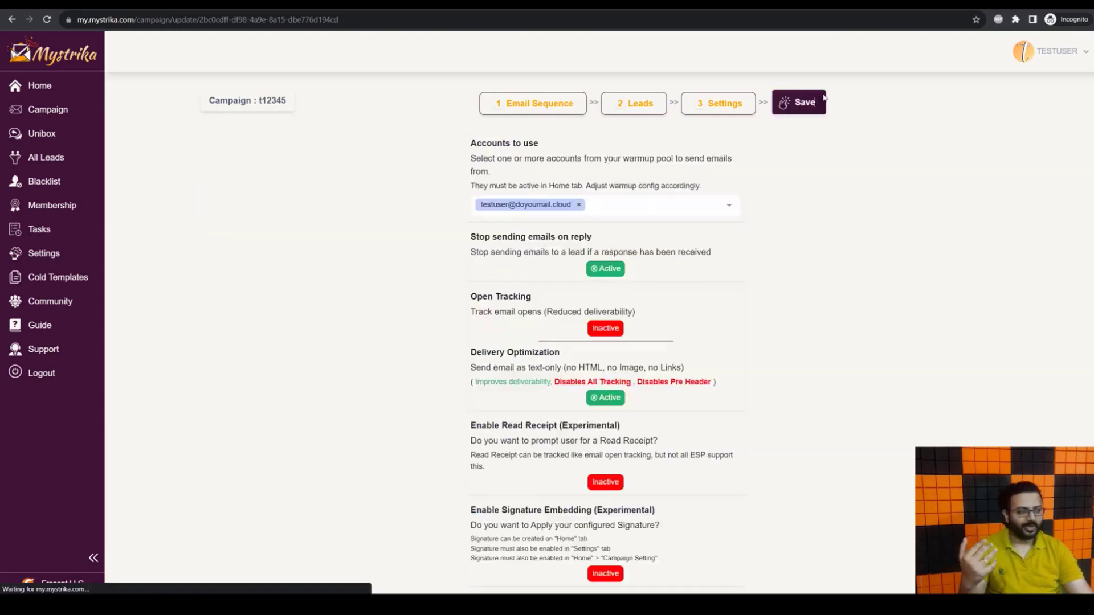
Send a test of the Step 1 email to the pasted recipient address.
click(525, 97)
click(468, 334)
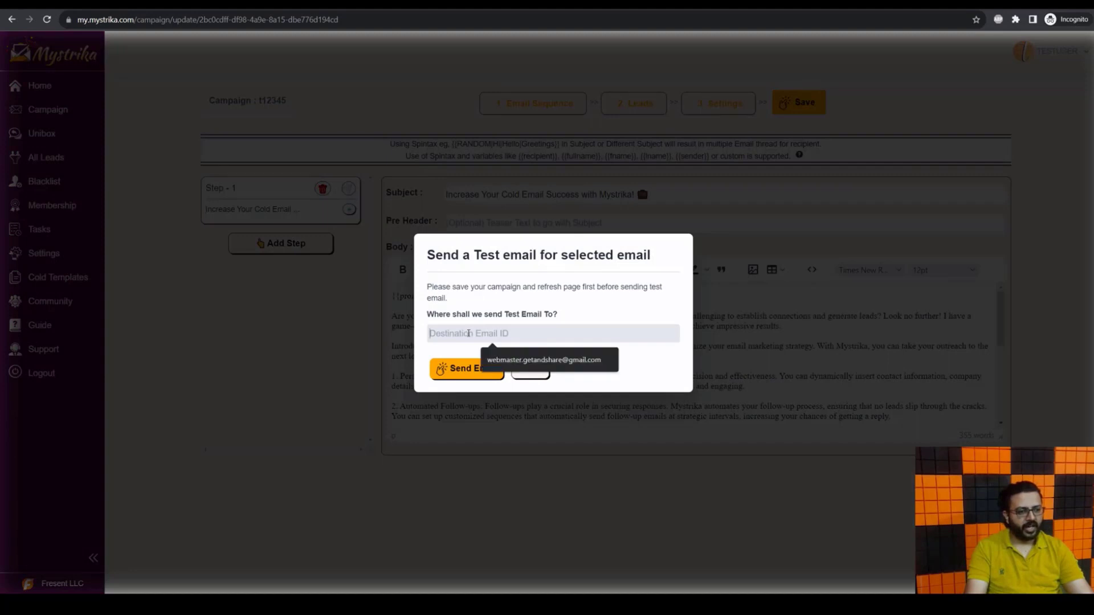
key(ctrl+v)
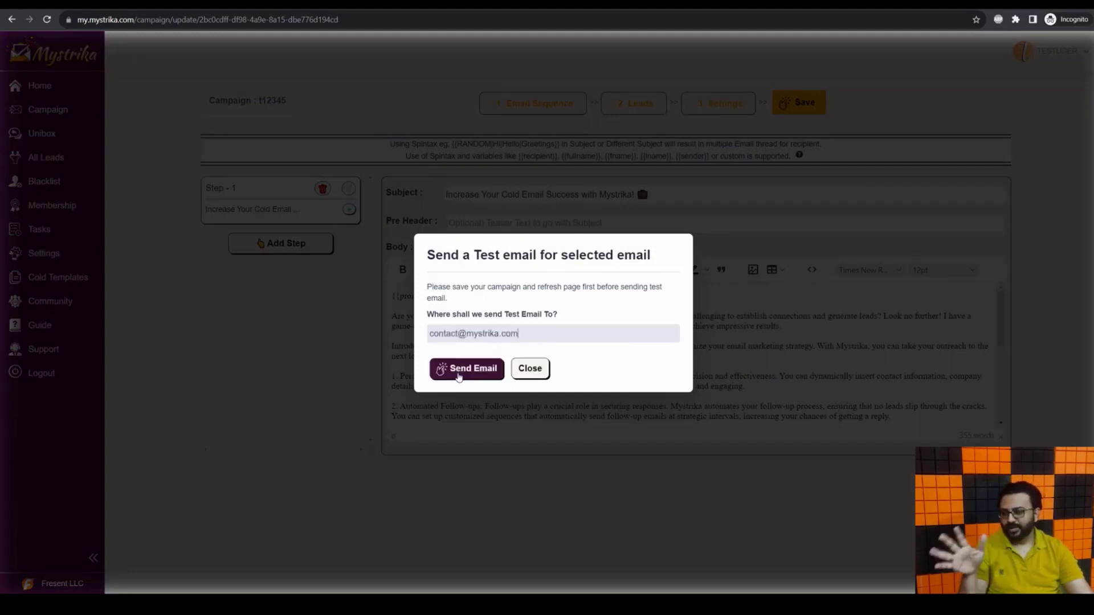
click(458, 371)
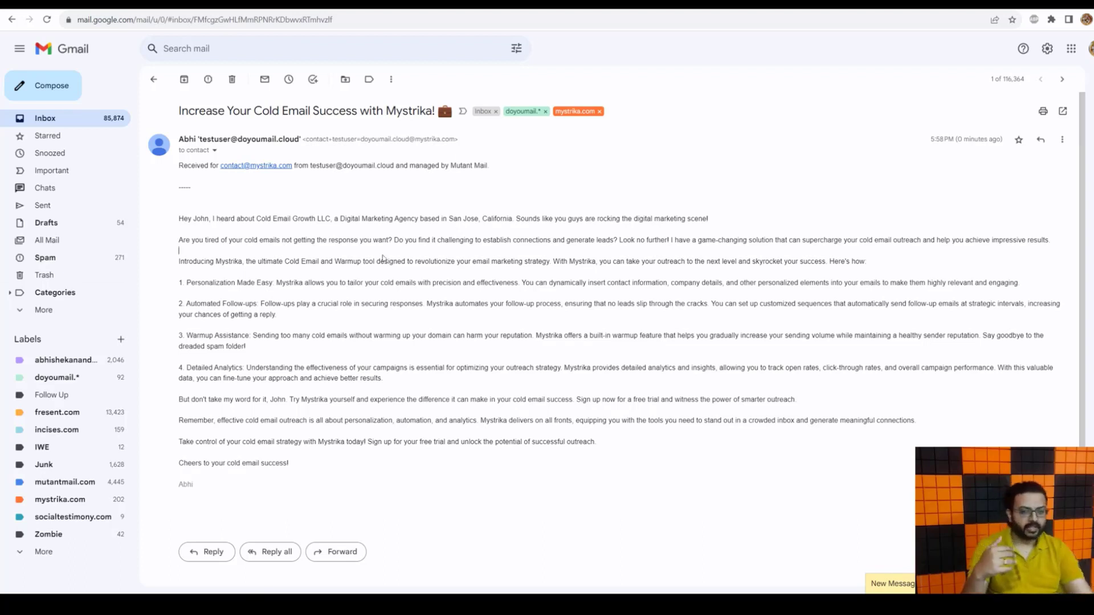
Review the received test email in Gmail, highlighting its AI-personalized opening line about Cold Email Growth LLC.
drag(176, 216, 308, 481)
click(314, 481)
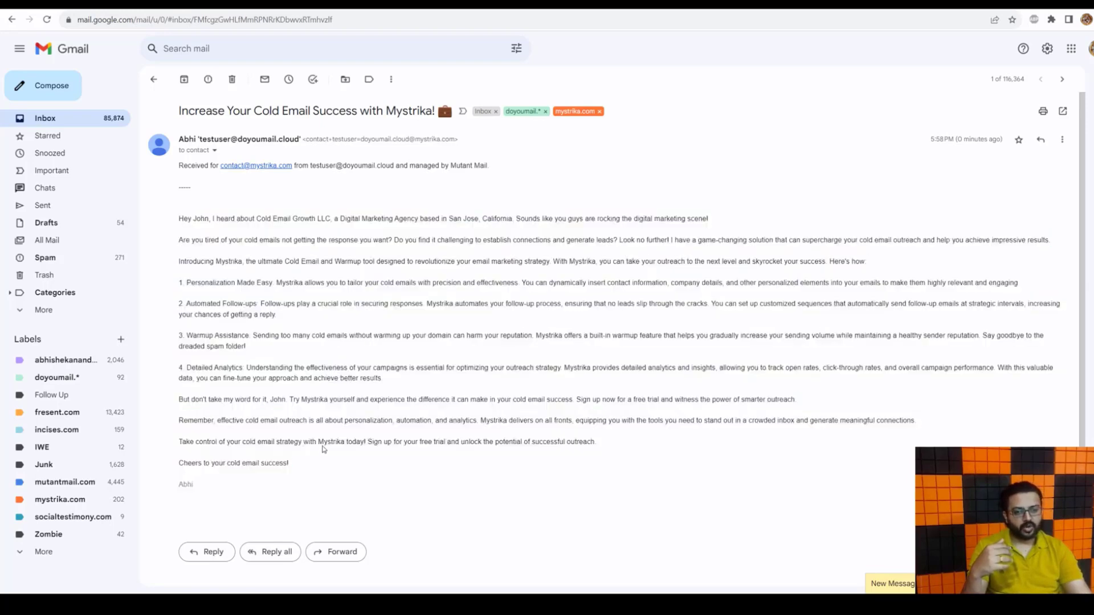
triple_click(719, 216)
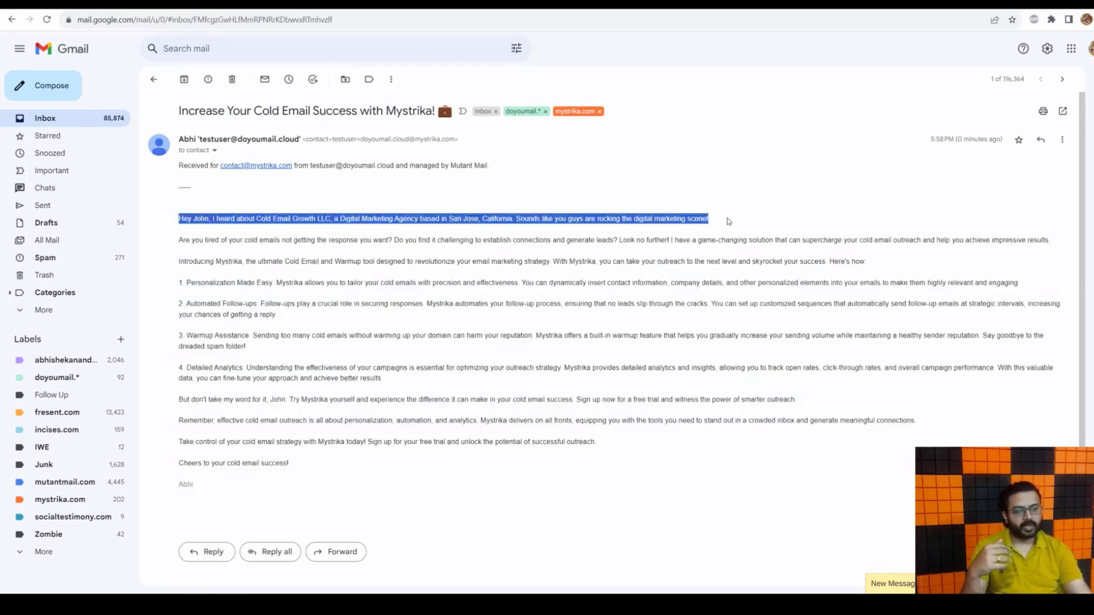
click(727, 221)
drag(177, 238, 371, 468)
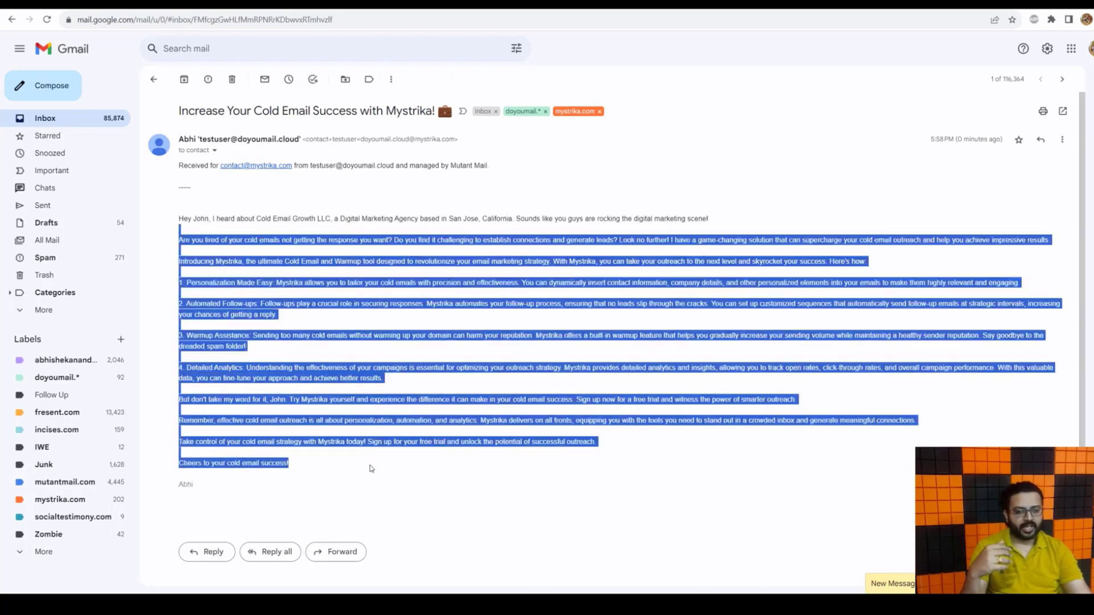
click(315, 351)
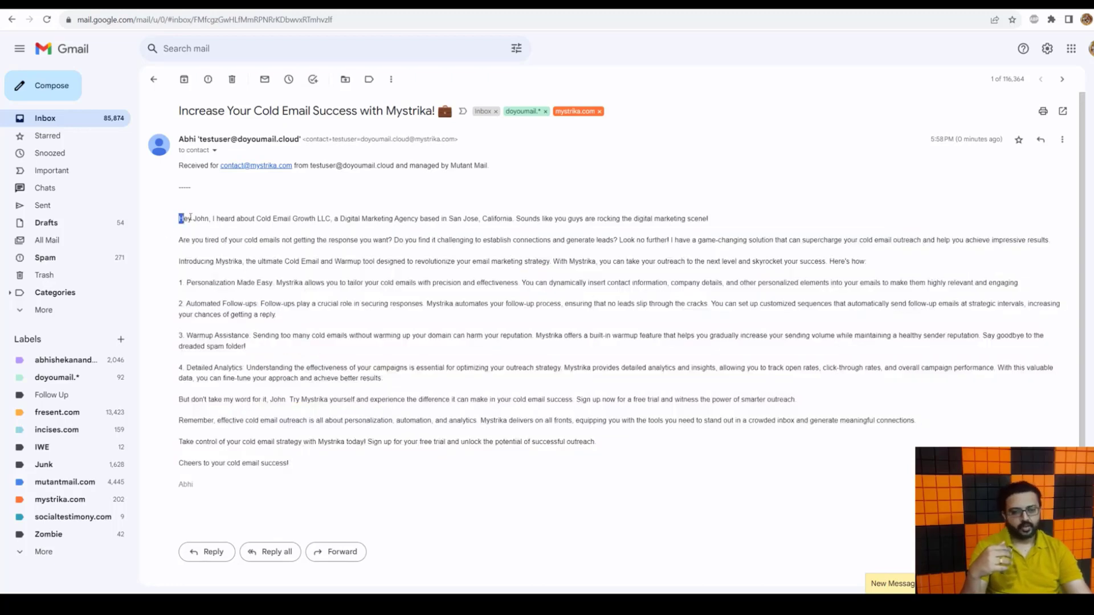
drag(180, 219, 734, 222)
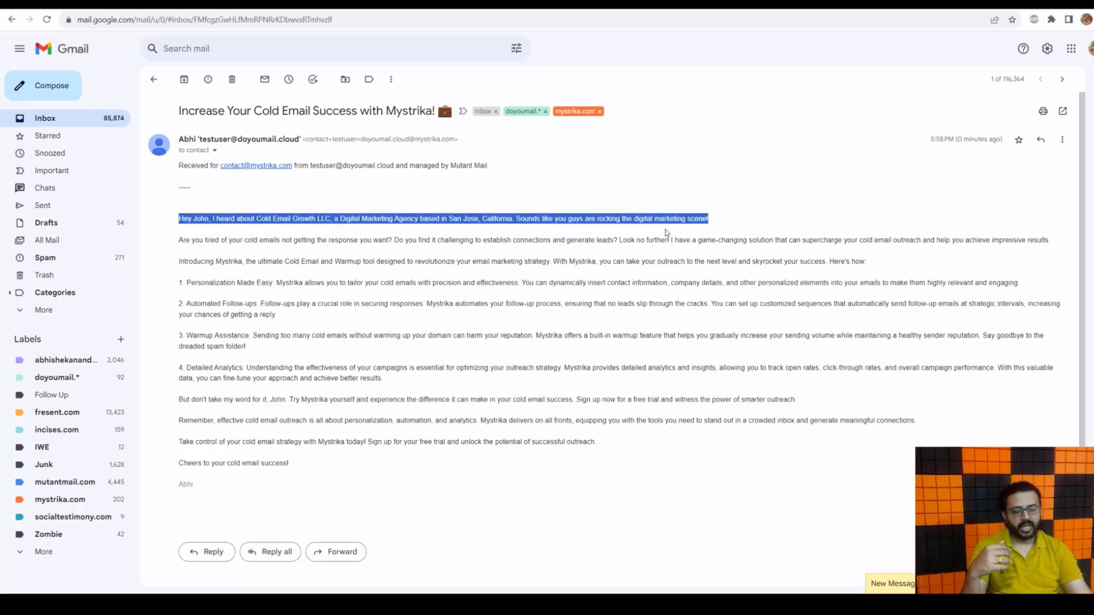